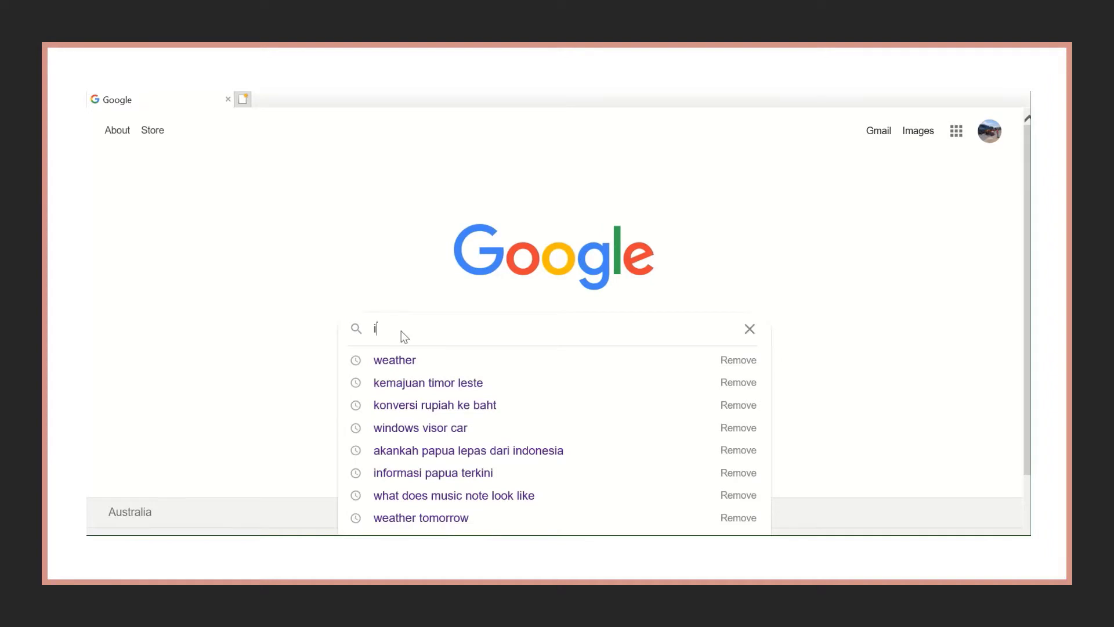
Search the web for "international journal of education UPI" and open the journal's ejournal.upi.edu home page
{"action": "type", "text": "nternational j"}
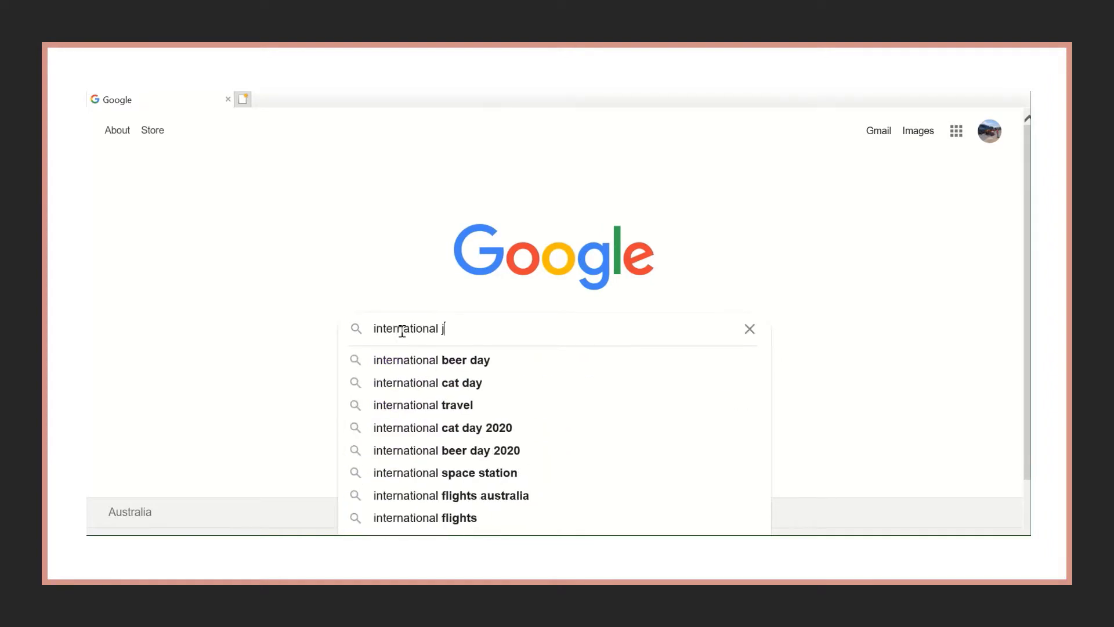
{"action": "type", "text": "ournal of educ"}
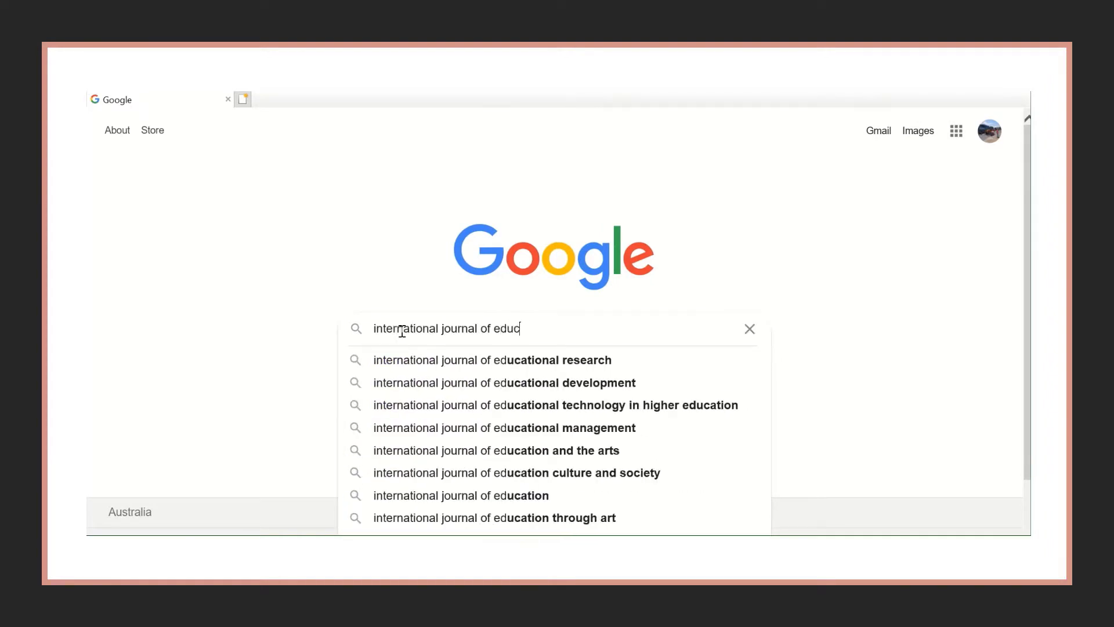
{"action": "type", "text": "ation UPI"}
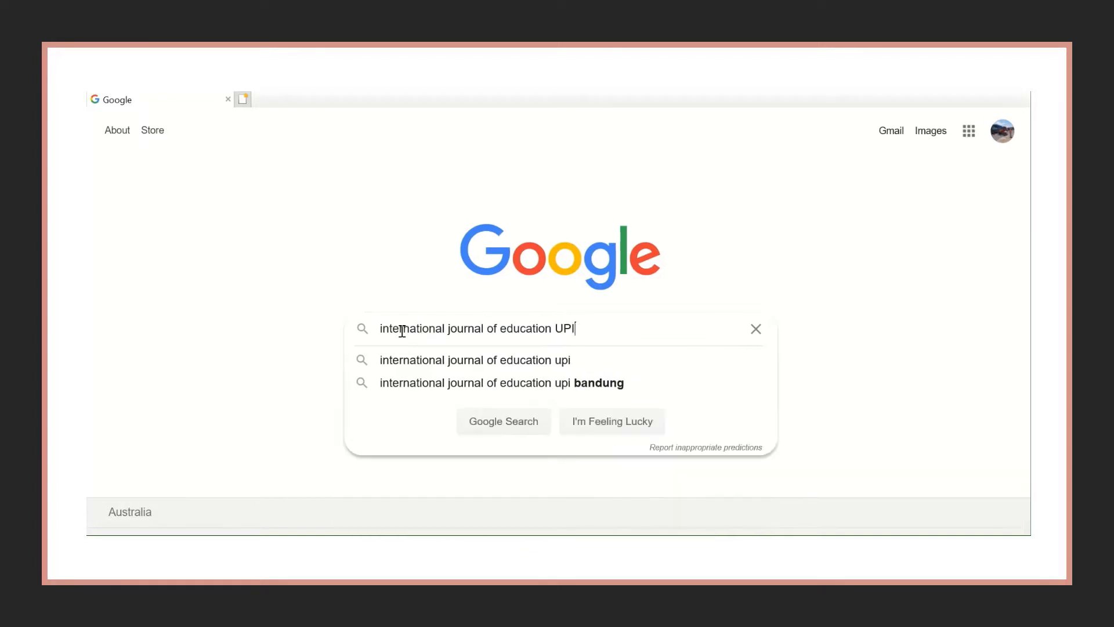
{"action": "key", "text": "Return"}
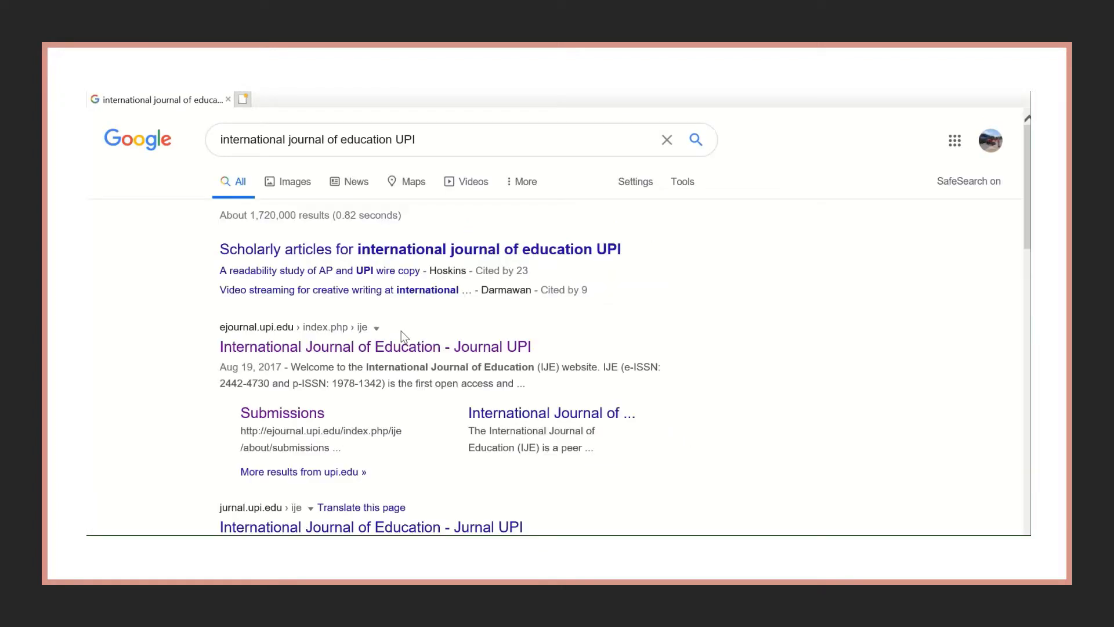
{"action": "left_click", "coordinate": [373, 348]}
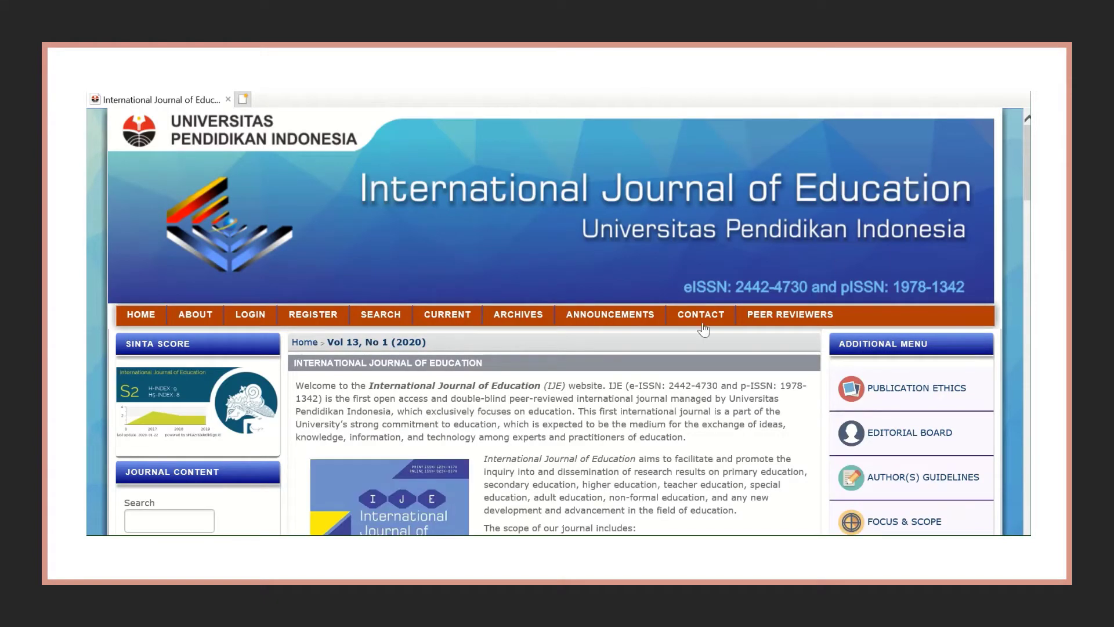
Read the International Journal of Education's welcome text and the list of subject areas in its scope
{"action": "left_click_drag", "start_coordinate": [1027, 155], "coordinate": [1027, 194]}
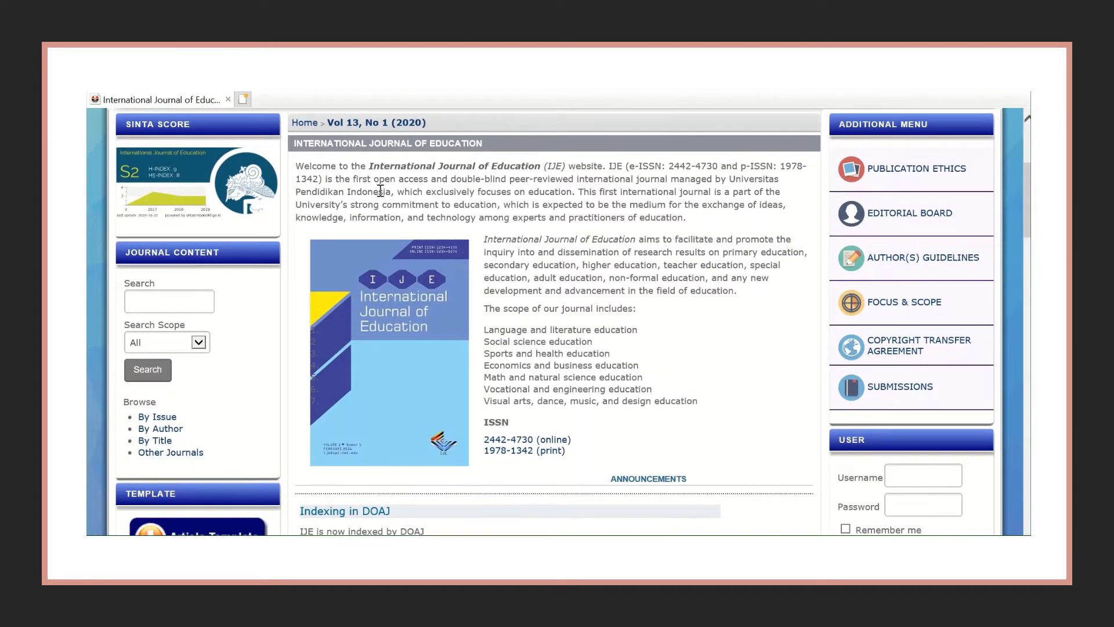
{"action": "left_click_drag", "start_coordinate": [295, 167], "coordinate": [774, 301]}
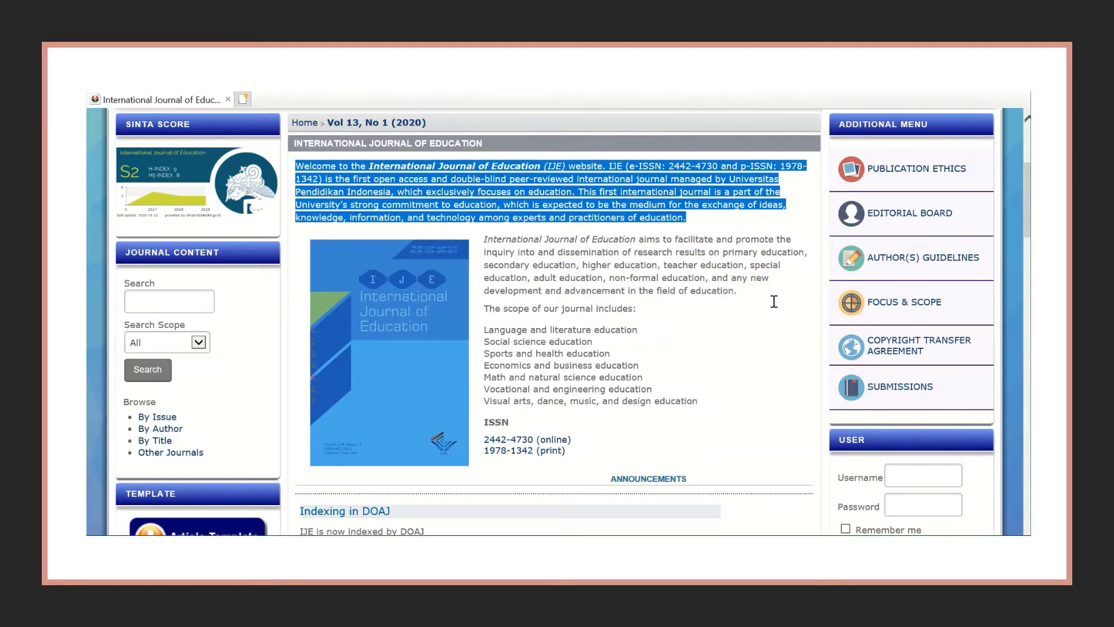
{"action": "left_click", "coordinate": [707, 308]}
{"action": "left_click_drag", "start_coordinate": [485, 308], "coordinate": [625, 310]}
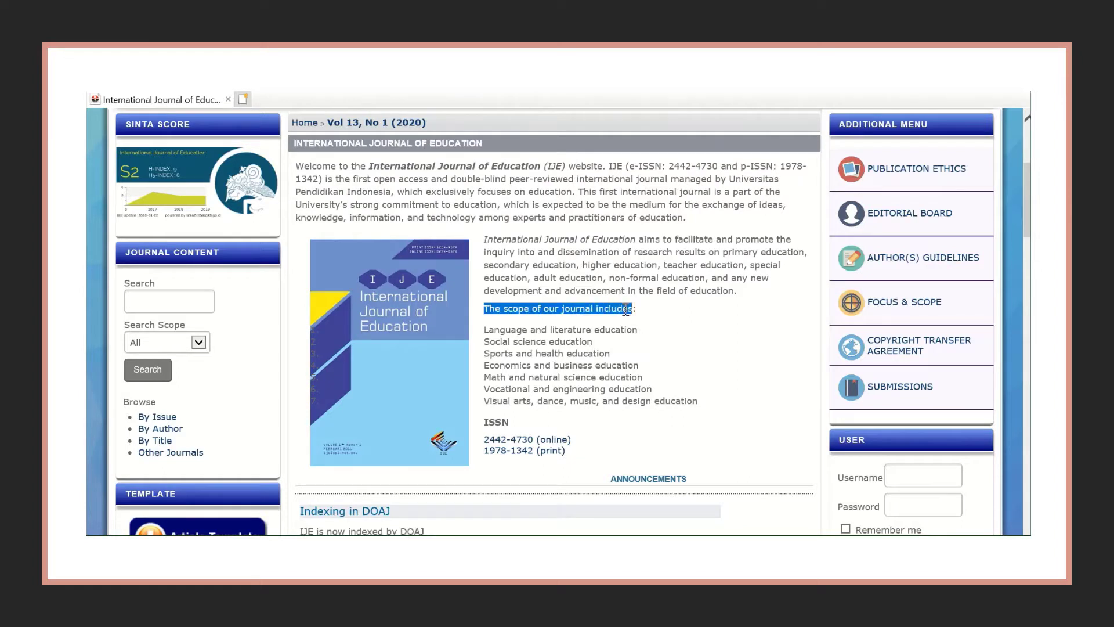
{"action": "left_click", "coordinate": [648, 341]}
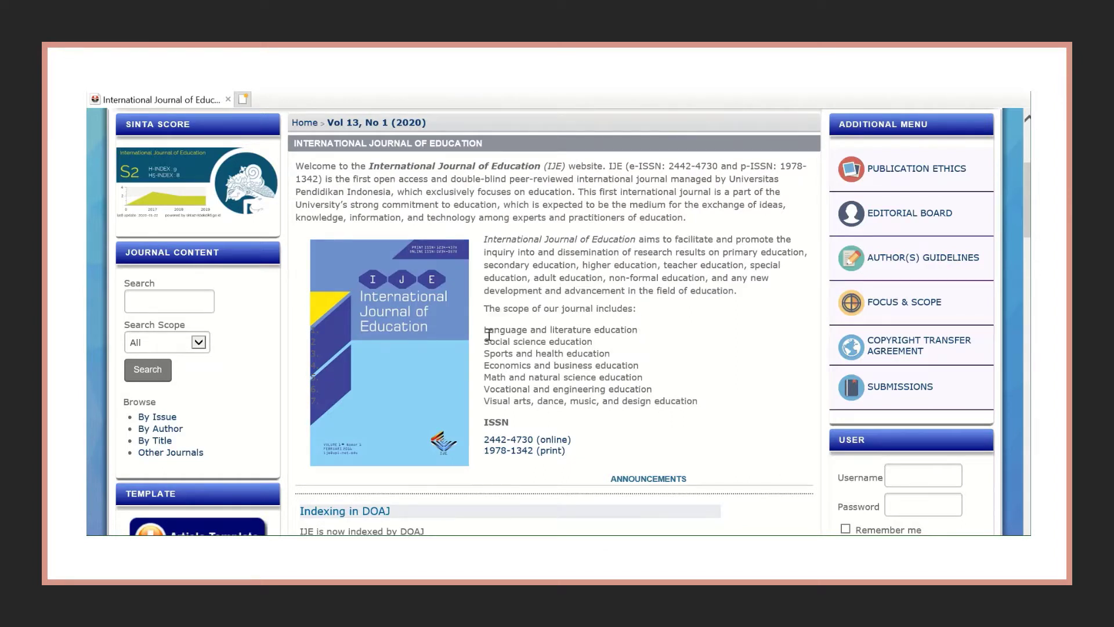
{"action": "left_click_drag", "start_coordinate": [500, 335], "coordinate": [678, 396]}
{"action": "left_click", "coordinate": [717, 410]}
Examine the journal's SINTA score and the list of services that index it
{"action": "mouse_move", "coordinate": [1029, 207]}
{"action": "left_mouse_down"}
{"action": "mouse_move", "coordinate": [1029, 232]}
{"action": "mouse_move", "coordinate": [1027, 195]}
{"action": "left_mouse_up"}
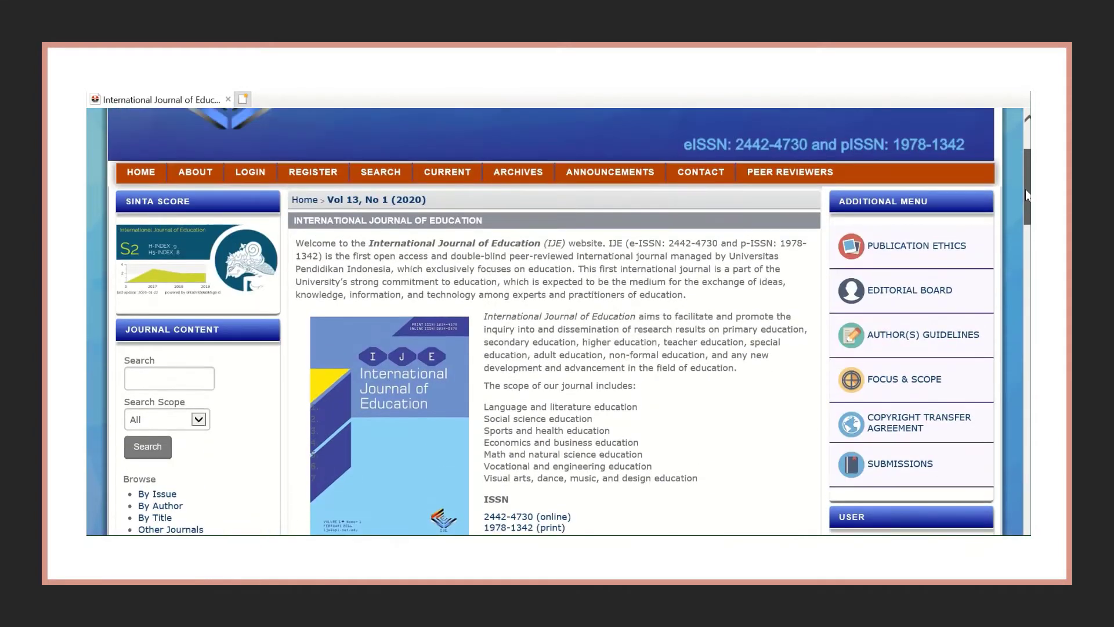
{"action": "left_click_drag", "start_coordinate": [126, 213], "coordinate": [188, 211]}
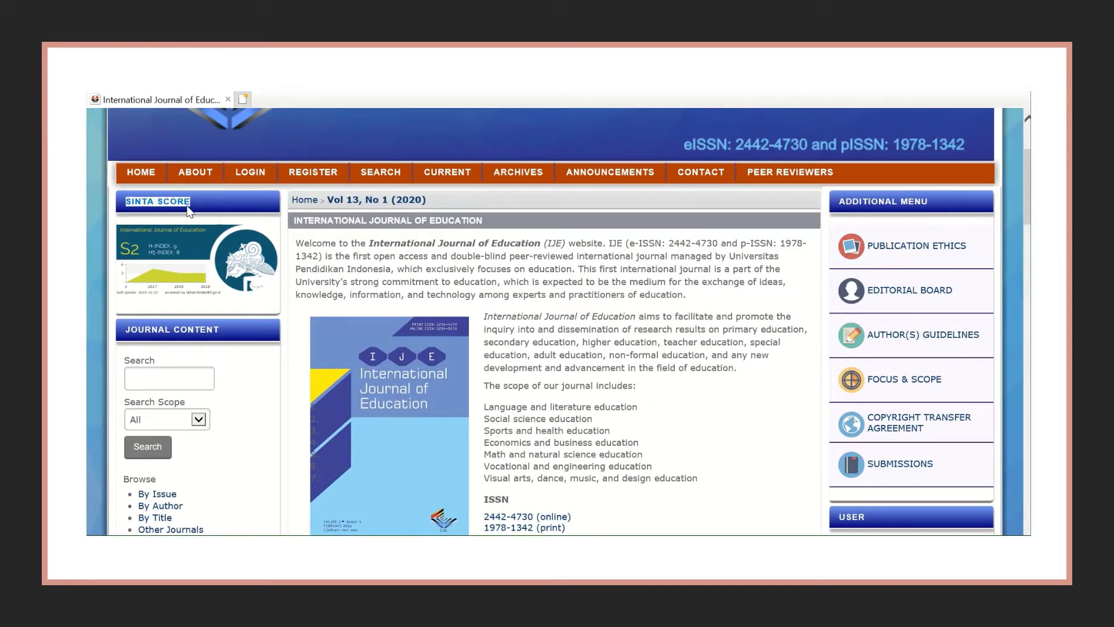
{"action": "left_click_drag", "start_coordinate": [1026, 169], "coordinate": [1005, 242]}
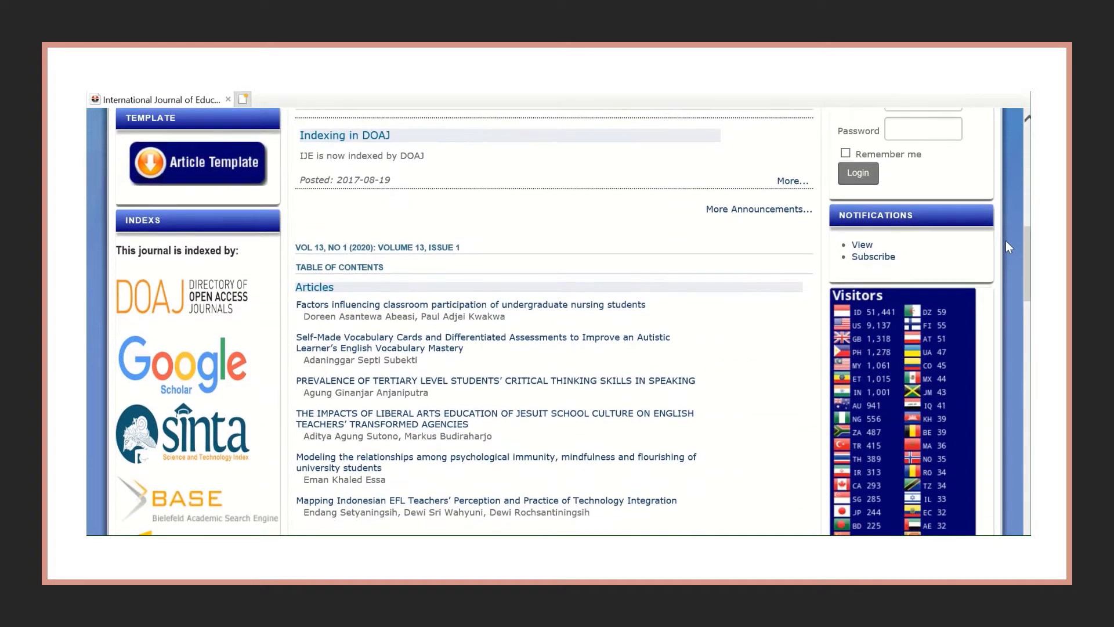
{"action": "left_click_drag", "start_coordinate": [118, 246], "coordinate": [254, 522]}
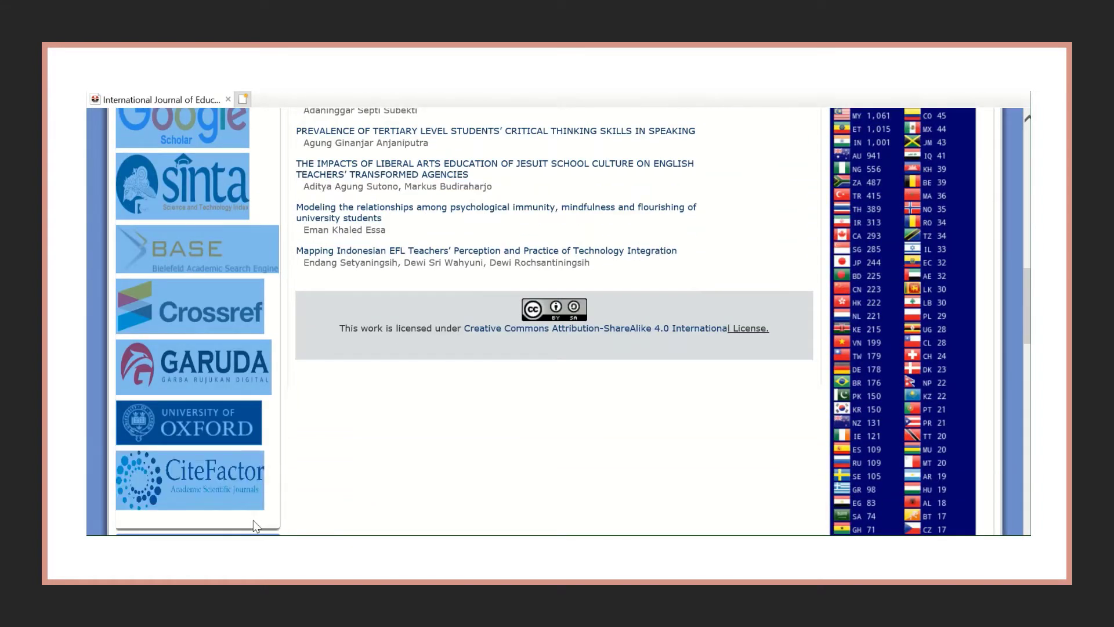
{"action": "left_click", "coordinate": [426, 440]}
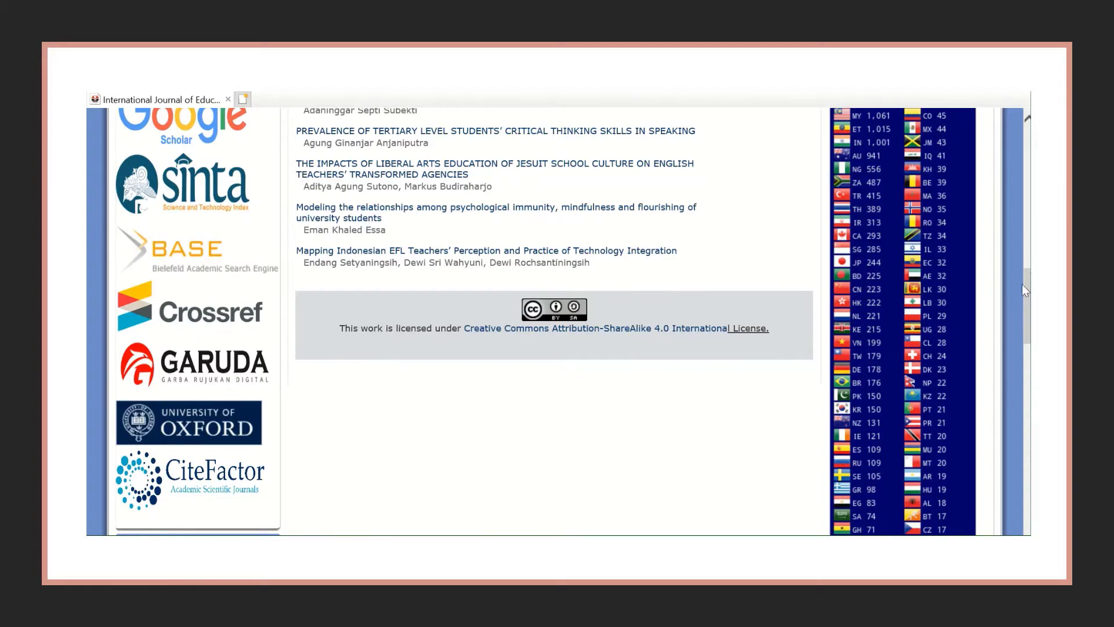
{"action": "scroll", "coordinate": [559, 322], "scroll_direction": "up", "scroll_amount": 15}
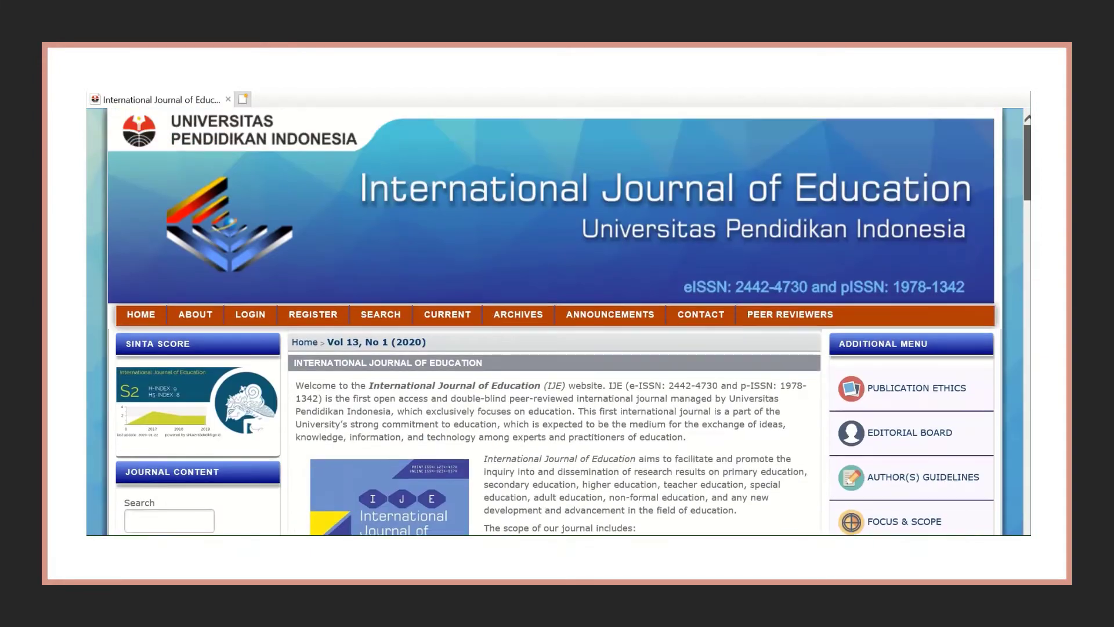
Open the journal's archives and examine the issues by year, focusing on 2020 and 2019
{"action": "scroll", "coordinate": [752, 152], "scroll_direction": "down", "scroll_amount": 2}
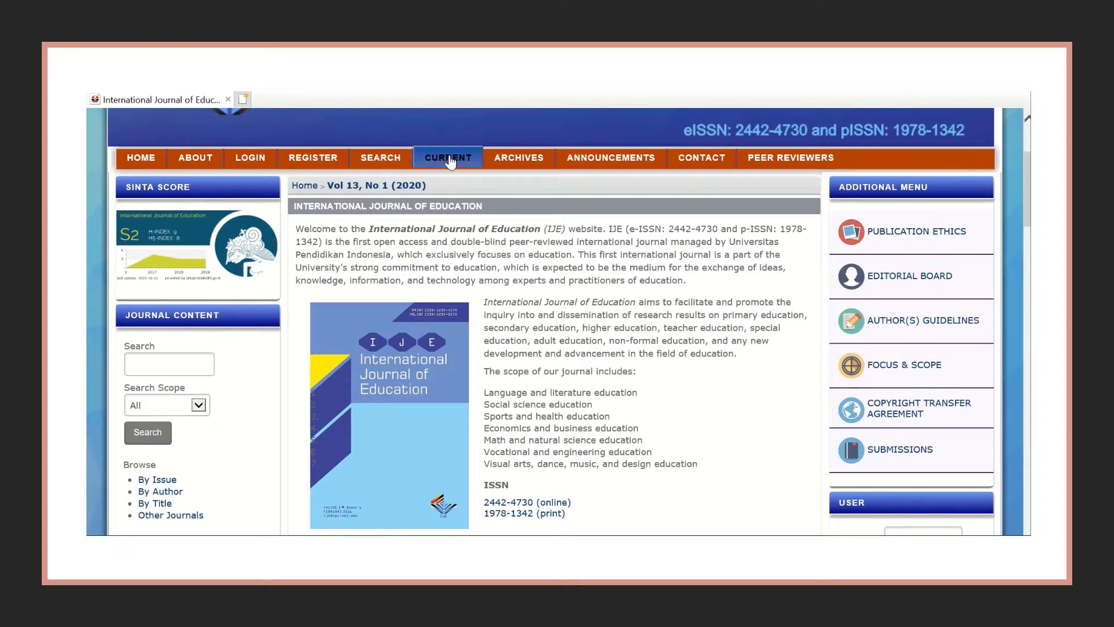
{"action": "left_click", "coordinate": [507, 164]}
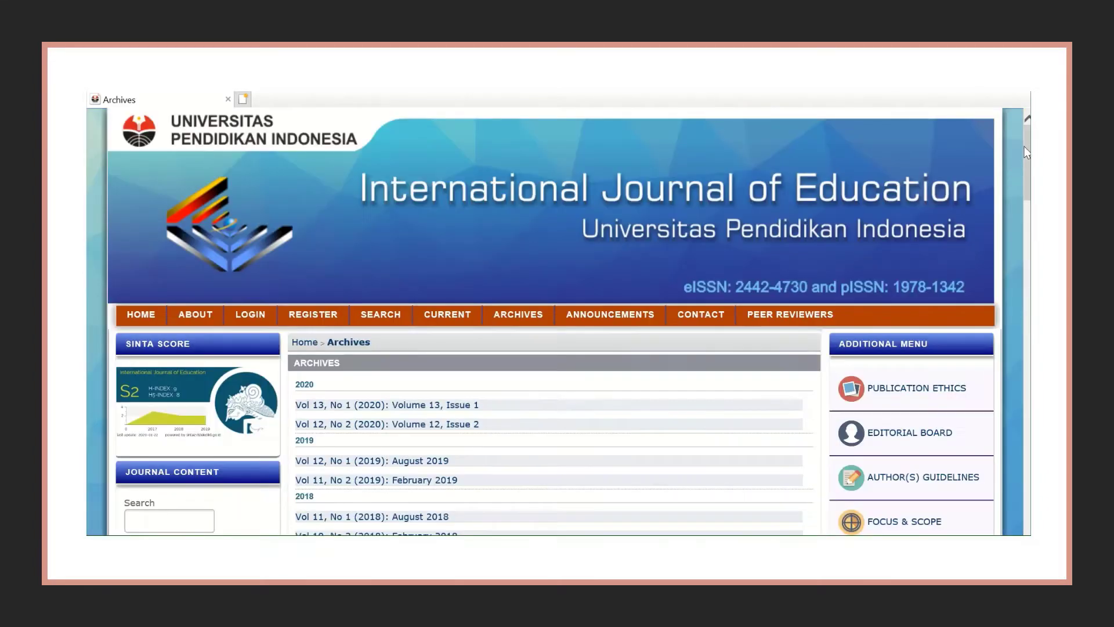
{"action": "scroll", "coordinate": [1008, 176], "scroll_direction": "down", "scroll_amount": 3}
{"action": "scroll", "coordinate": [557, 319], "scroll_direction": "down", "scroll_amount": 4}
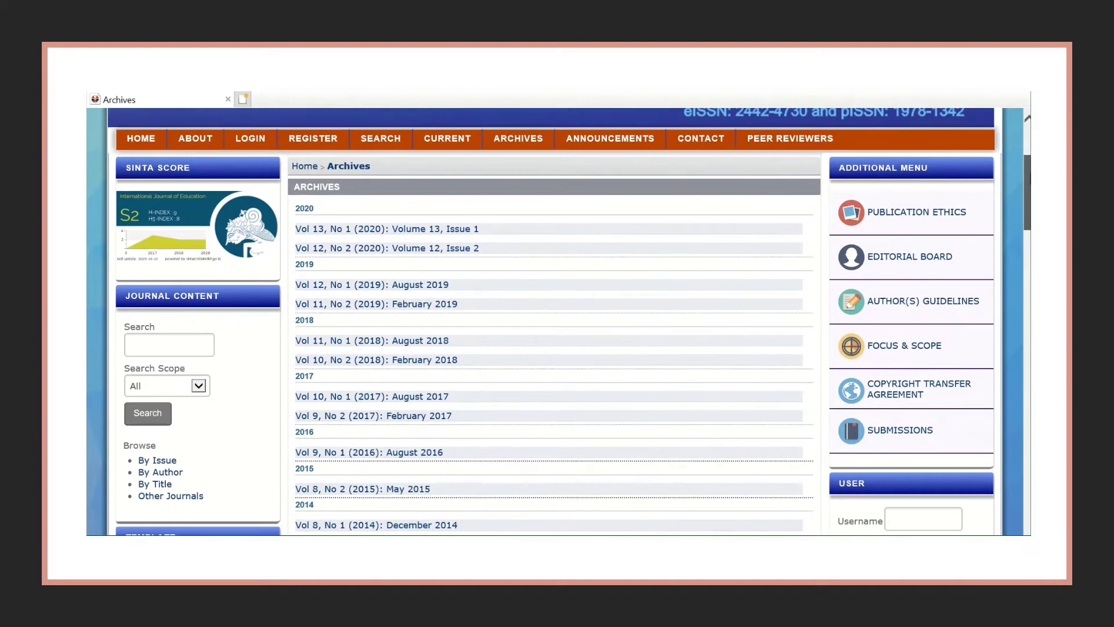
{"action": "scroll", "coordinate": [557, 319], "scroll_direction": "down", "scroll_amount": 2}
{"action": "scroll", "coordinate": [557, 319], "scroll_direction": "up", "scroll_amount": 6}
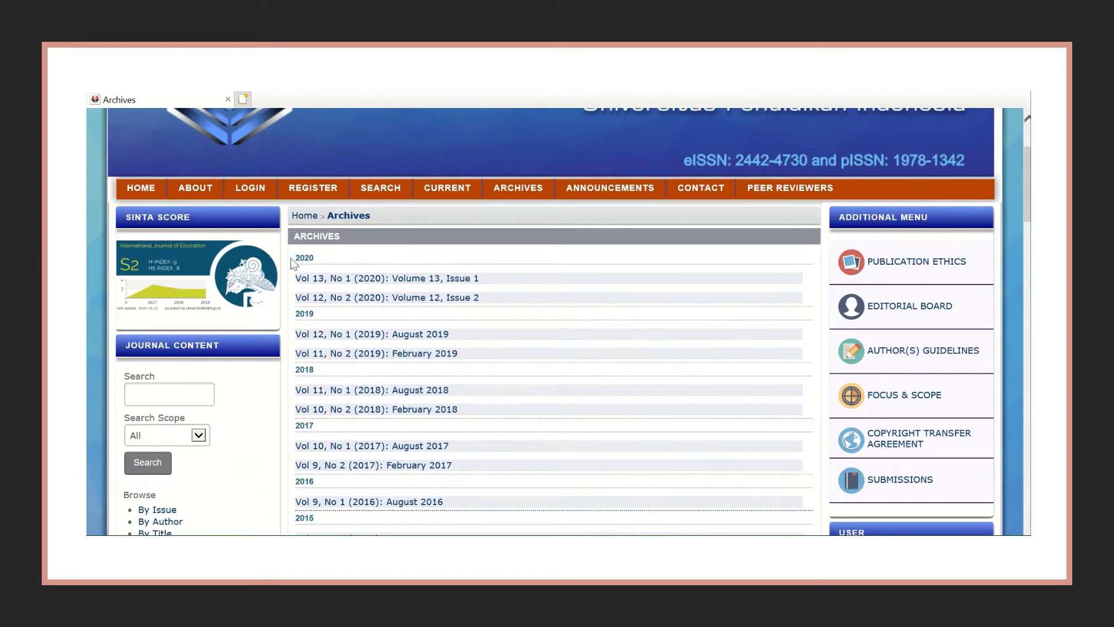
{"action": "left_click_drag", "start_coordinate": [294, 255], "coordinate": [485, 314]}
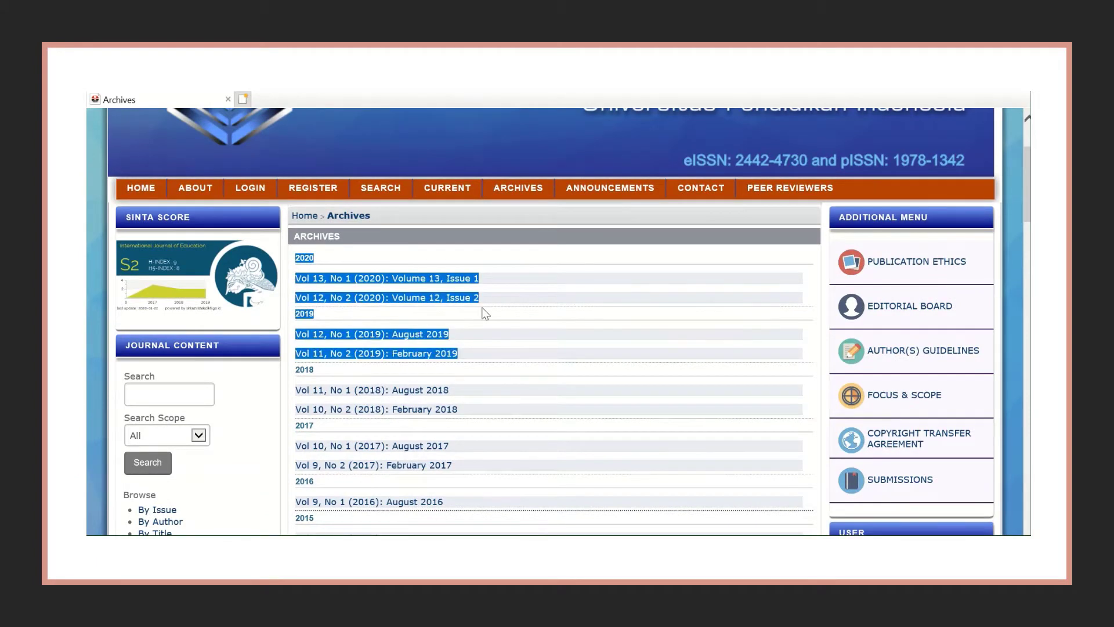
Open the About the Journal page and look through its people and policies sections
{"action": "left_click", "coordinate": [195, 190]}
{"action": "scroll", "coordinate": [1027, 215], "scroll_direction": "down", "scroll_amount": 5}
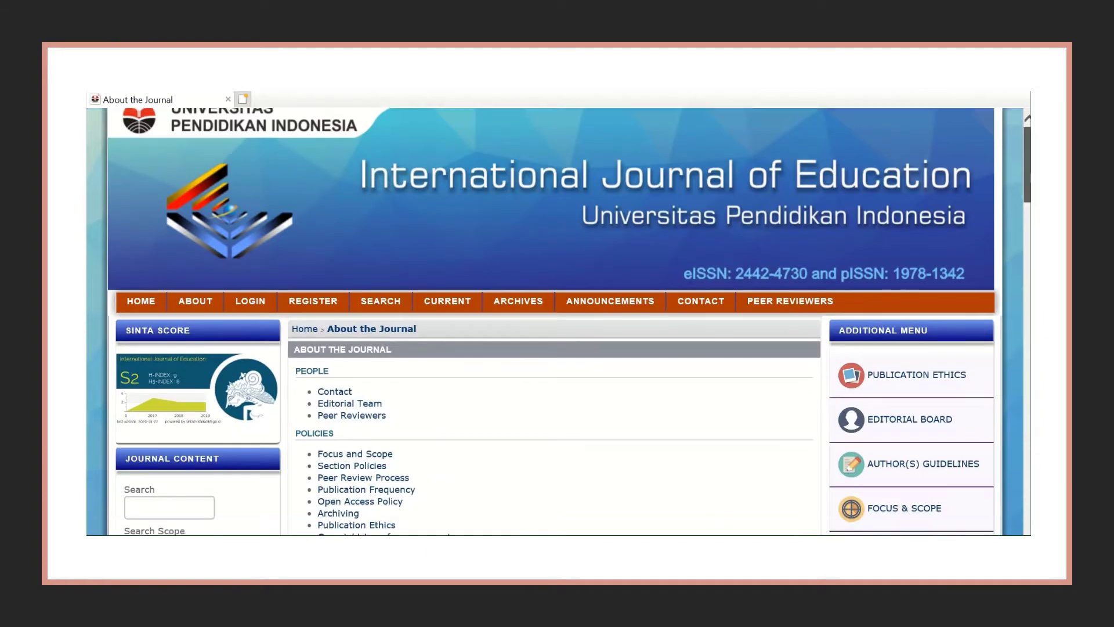
{"action": "left_click_drag", "start_coordinate": [1027, 215], "coordinate": [1027, 201]}
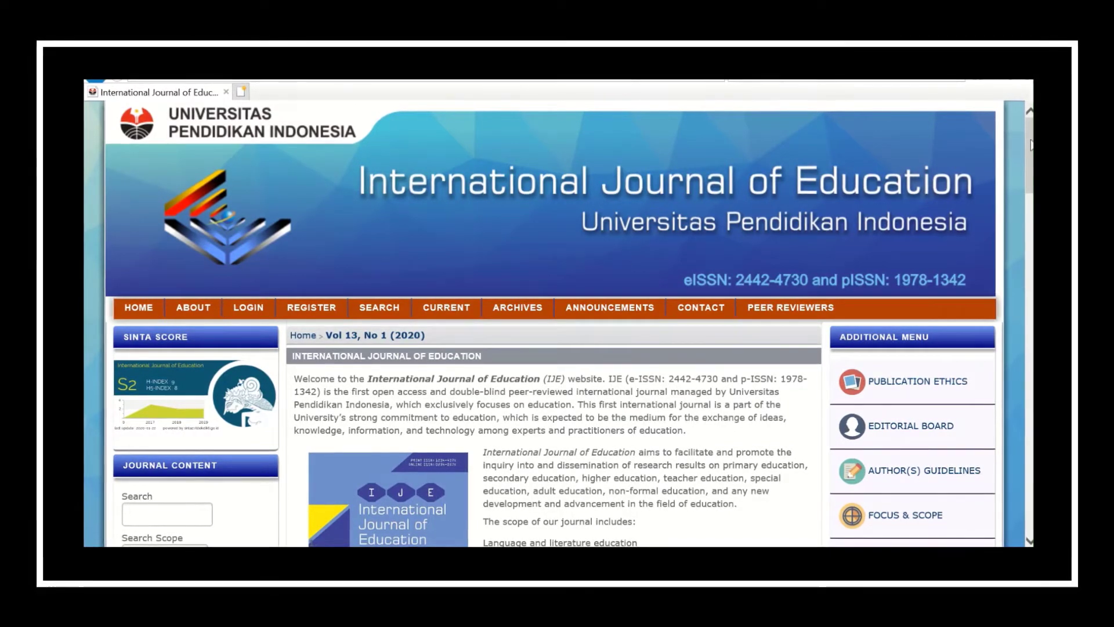
Open the journal's author guidelines and read the general guidelines for submitting a manuscript
{"action": "left_click_drag", "start_coordinate": [1031, 145], "coordinate": [1032, 175]}
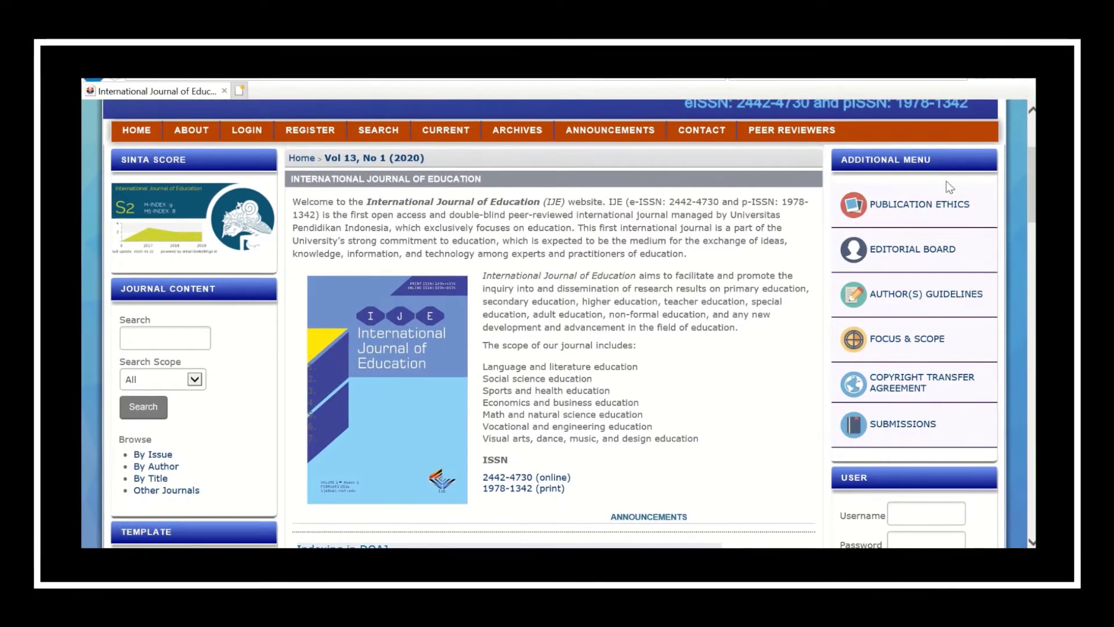
{"action": "left_click", "coordinate": [883, 301]}
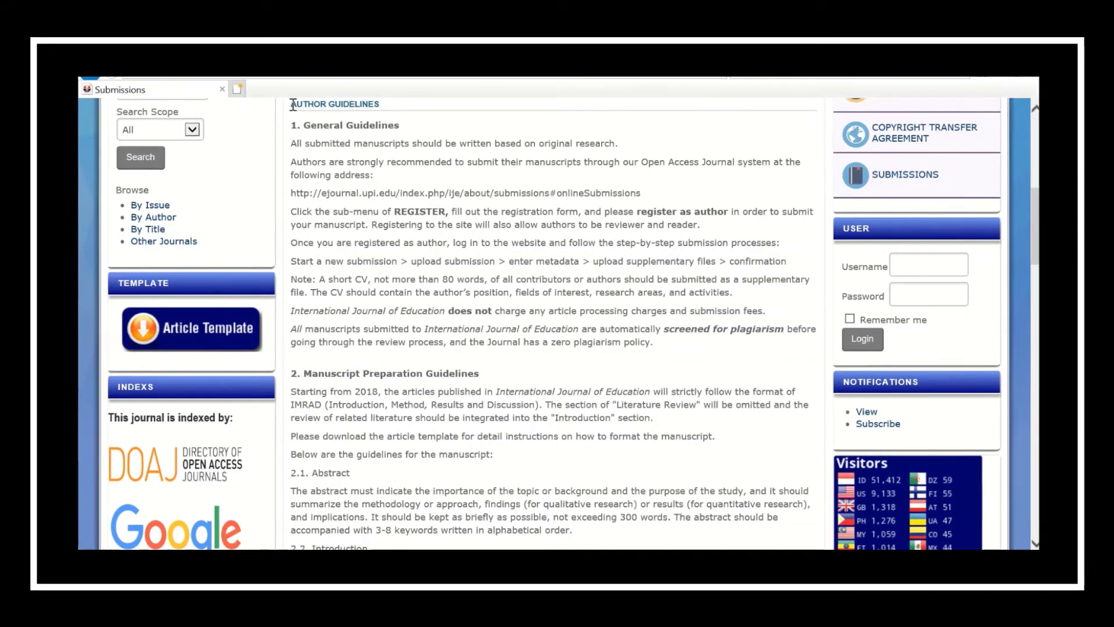
{"action": "left_click_drag", "start_coordinate": [294, 104], "coordinate": [749, 243]}
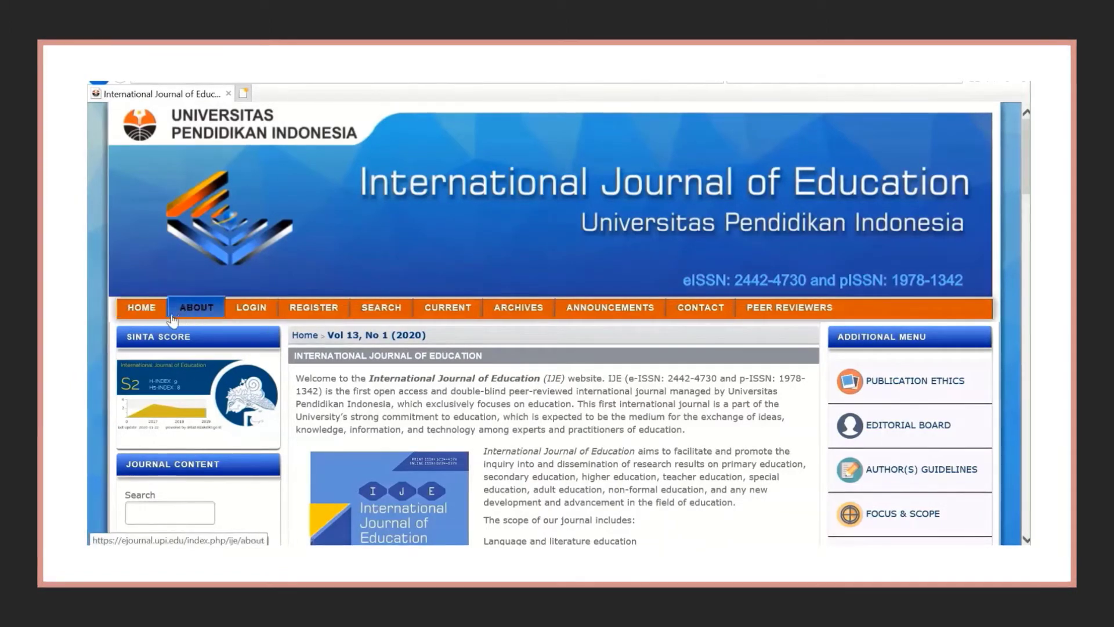
Open the journal's registration form, enter "calonpenulis" as the username and check the rule on allowed characters
{"action": "left_click", "coordinate": [316, 311]}
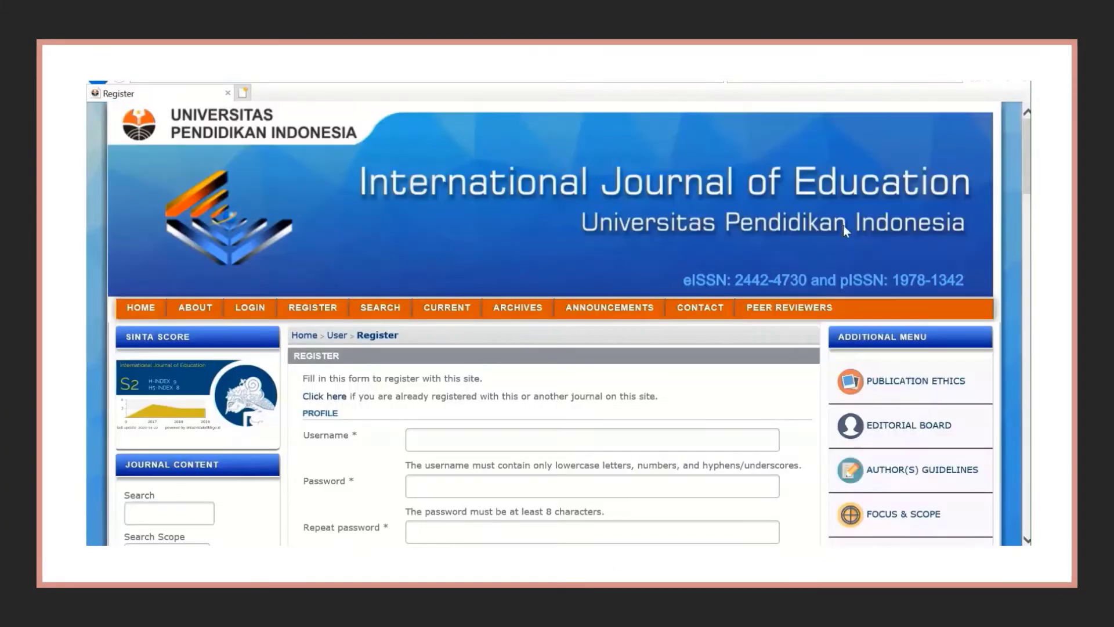
{"action": "left_click_drag", "start_coordinate": [1028, 152], "coordinate": [1029, 186]}
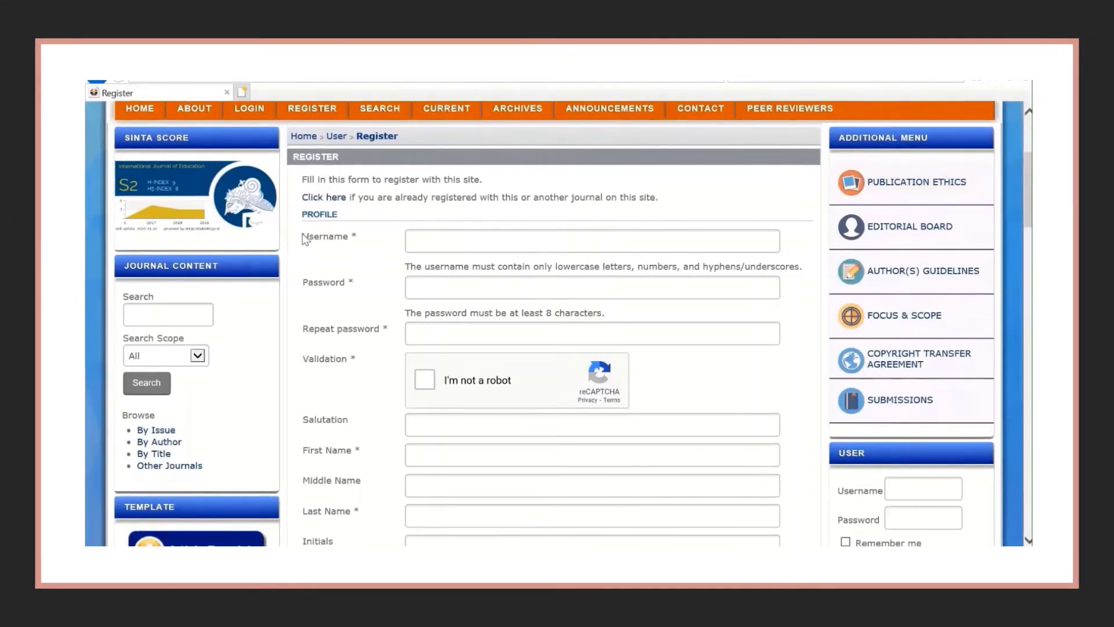
{"action": "left_click_drag", "start_coordinate": [303, 239], "coordinate": [364, 238]}
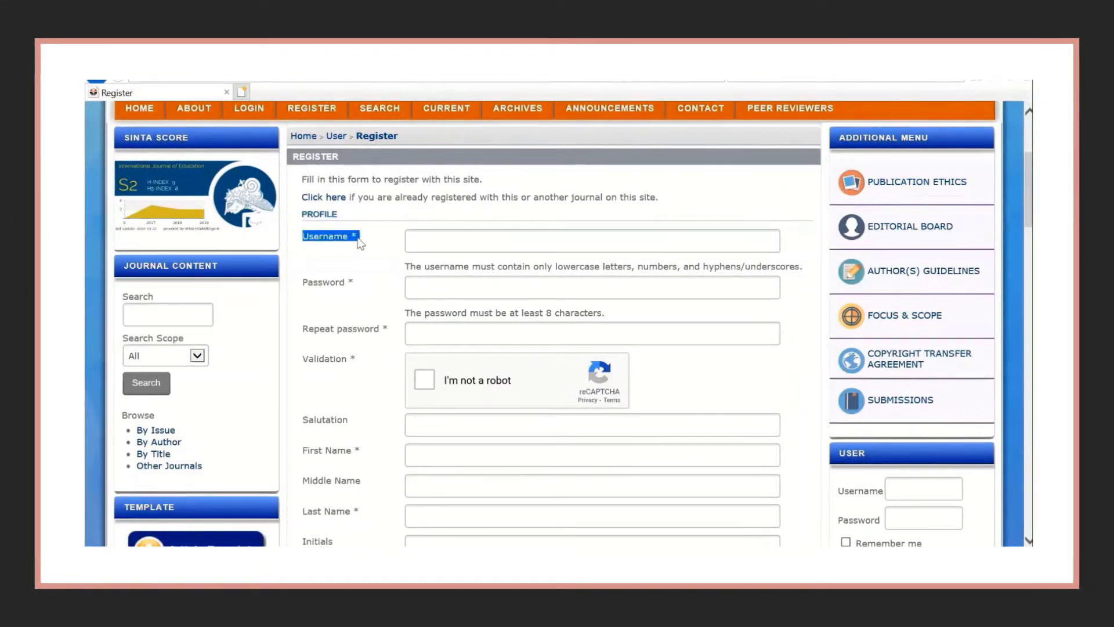
{"action": "left_click", "coordinate": [360, 238]}
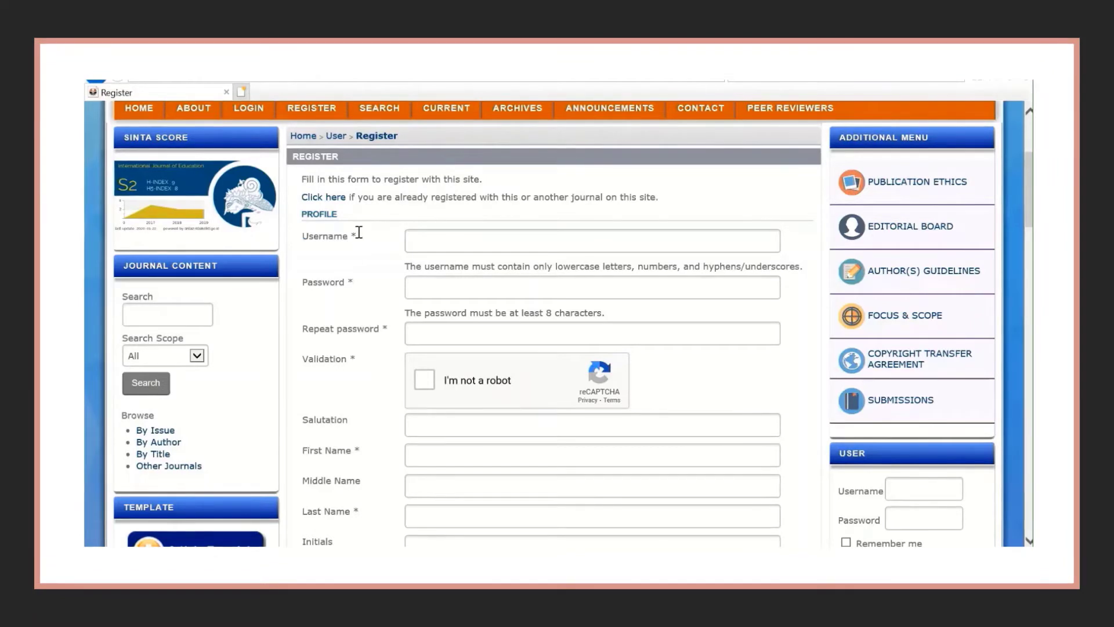
{"action": "left_click", "coordinate": [356, 243]}
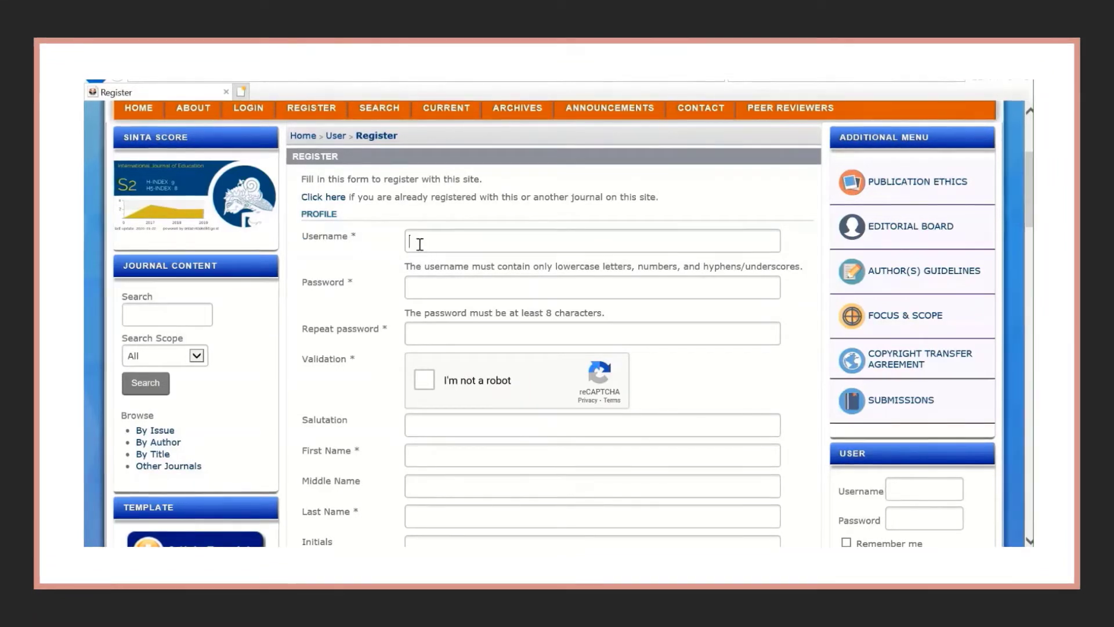
{"action": "type", "text": "calonpenulis"}
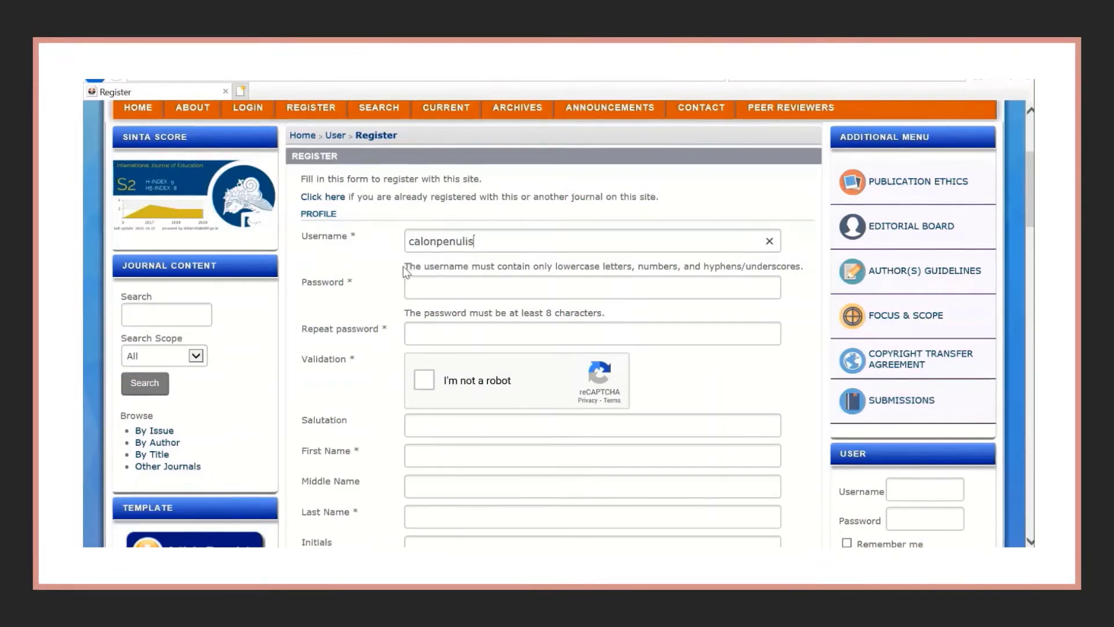
{"action": "left_click_drag", "start_coordinate": [406, 268], "coordinate": [762, 272]}
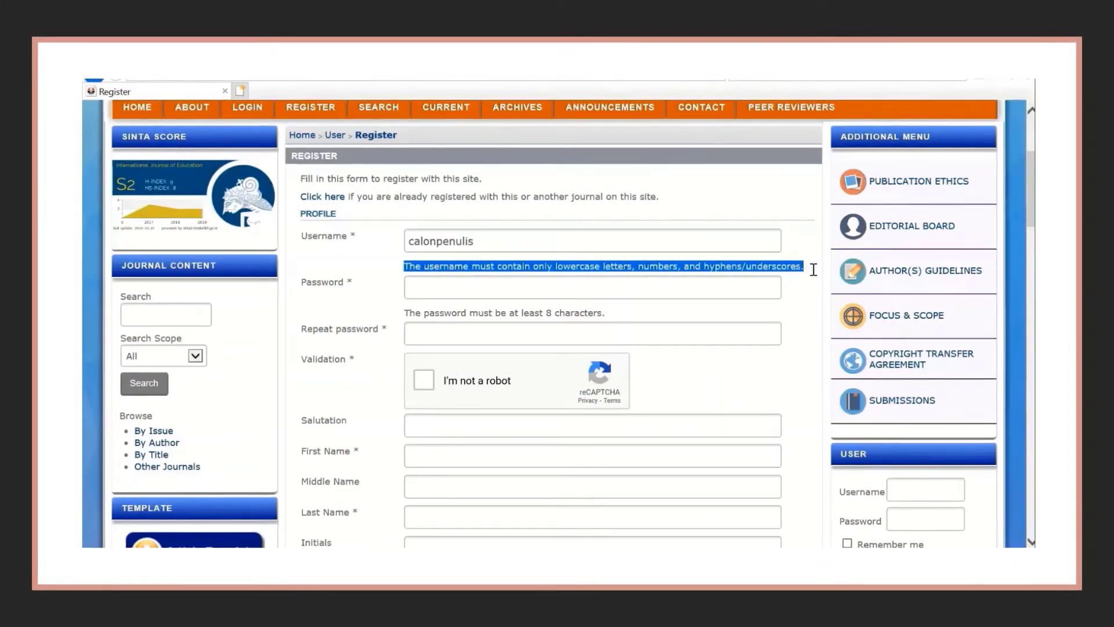
Enter and repeat the account password after checking its minimum-length rule, and complete the "I'm not a robot" validation
{"action": "left_click", "coordinate": [427, 287]}
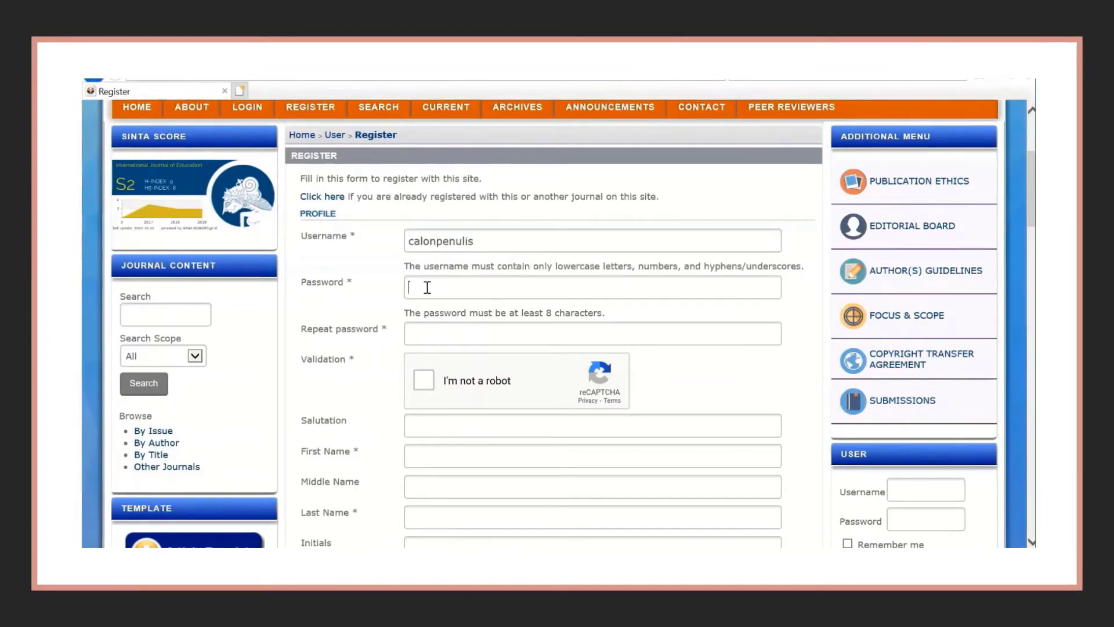
{"action": "left_click_drag", "start_coordinate": [406, 317], "coordinate": [571, 314]}
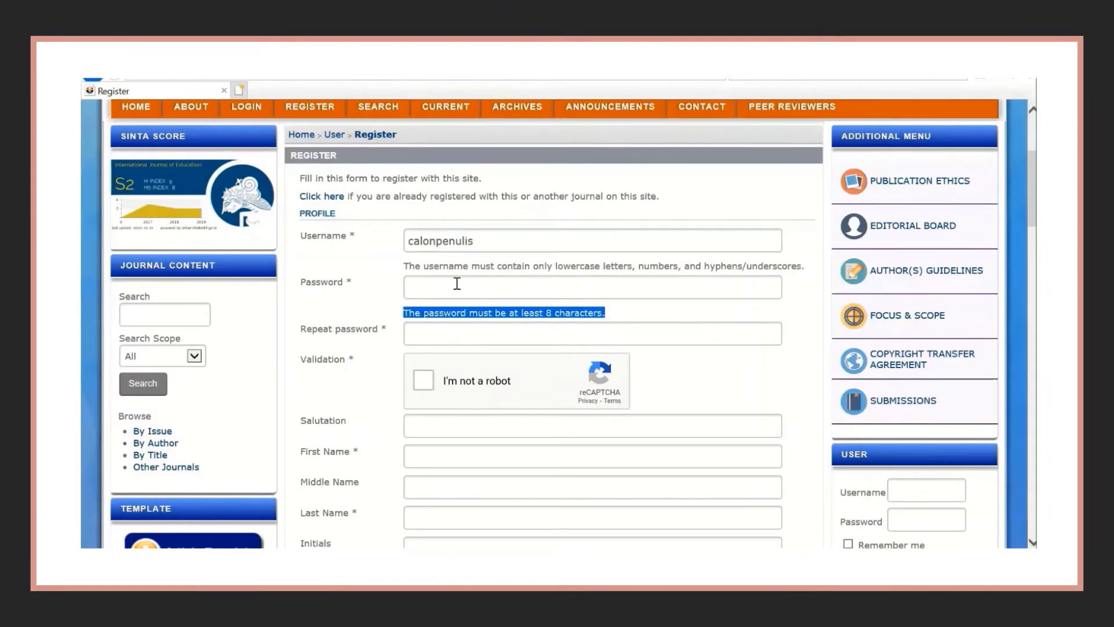
{"action": "left_click", "coordinate": [431, 288]}
{"action": "type", "text": "••"}
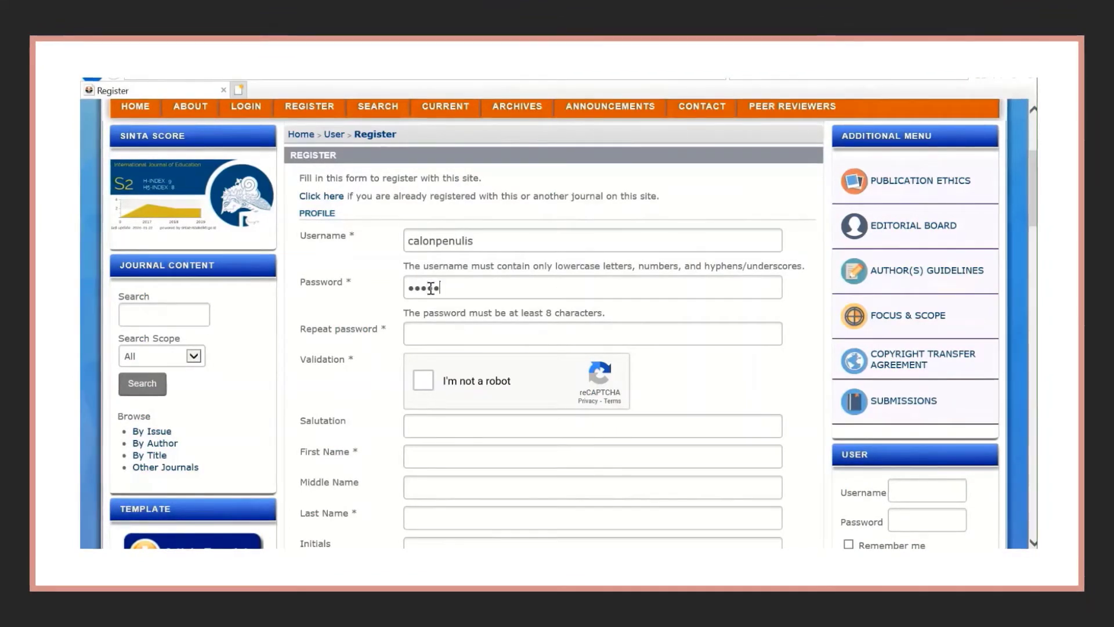
{"action": "type", "text": "••••••"}
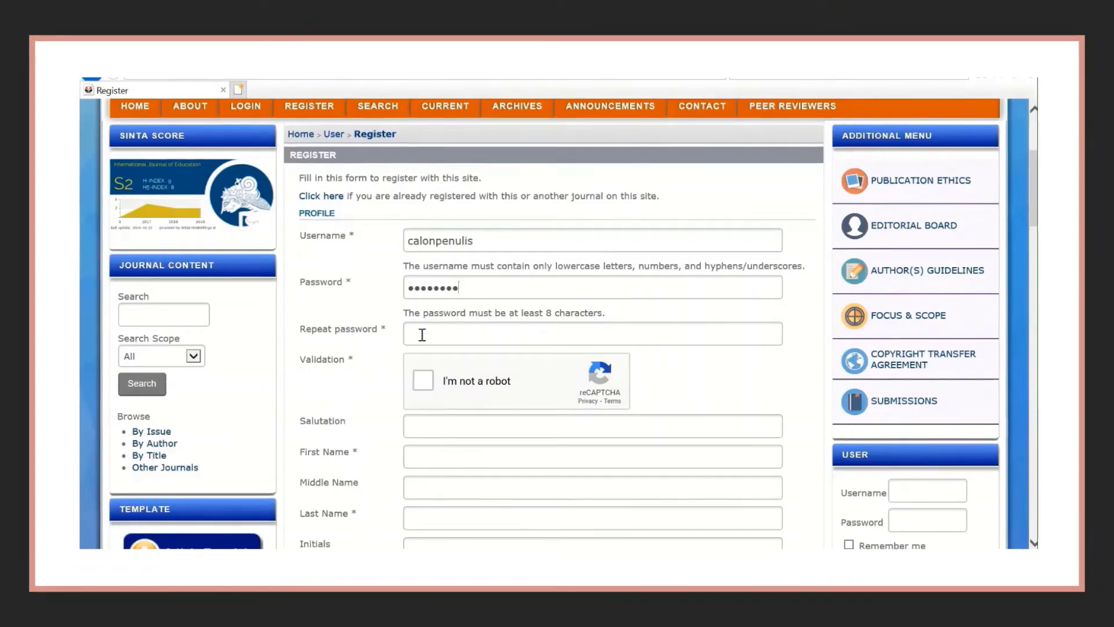
{"action": "type", "text": "•"}
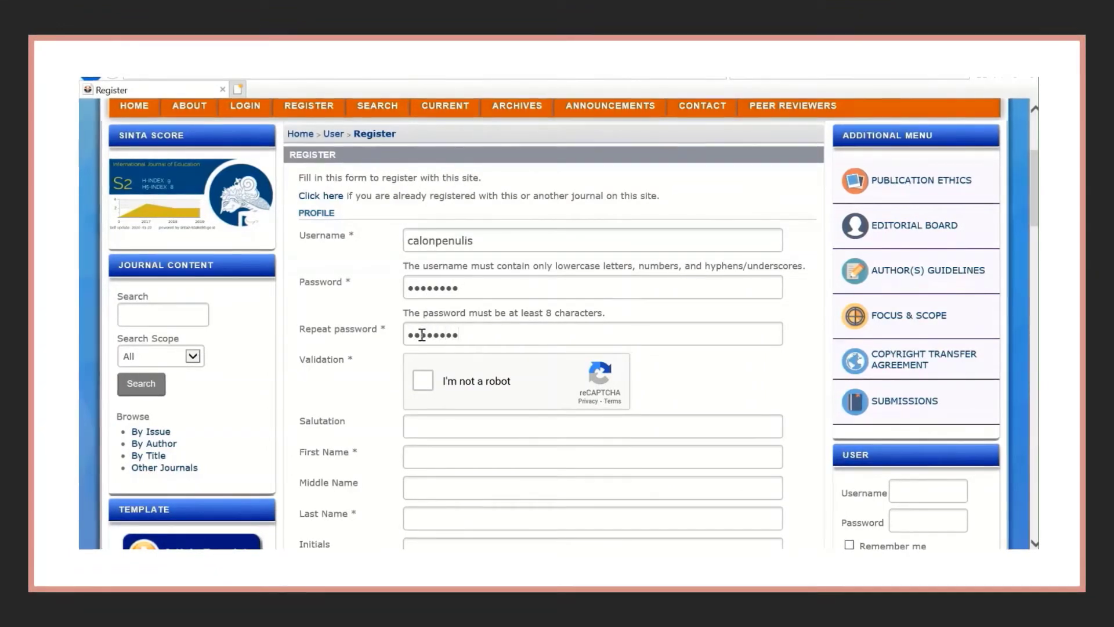
{"action": "left_click", "coordinate": [424, 380]}
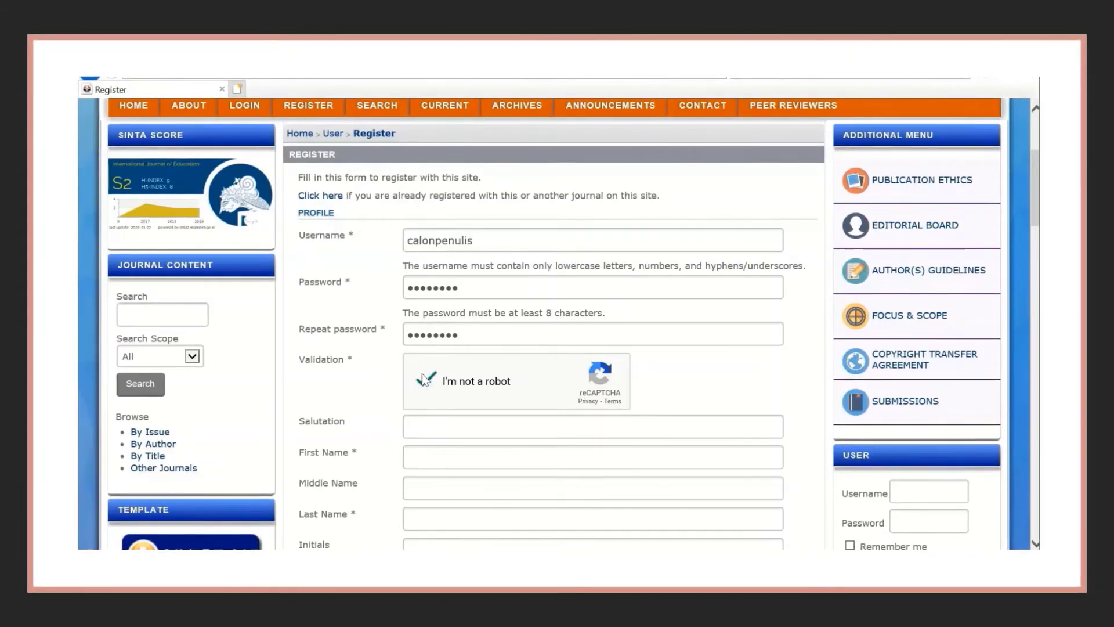
Fill in the registrant's first name and last name in the profile, leaving the middle name blank
{"action": "left_click_drag", "start_coordinate": [1037, 201], "coordinate": [1037, 231]}
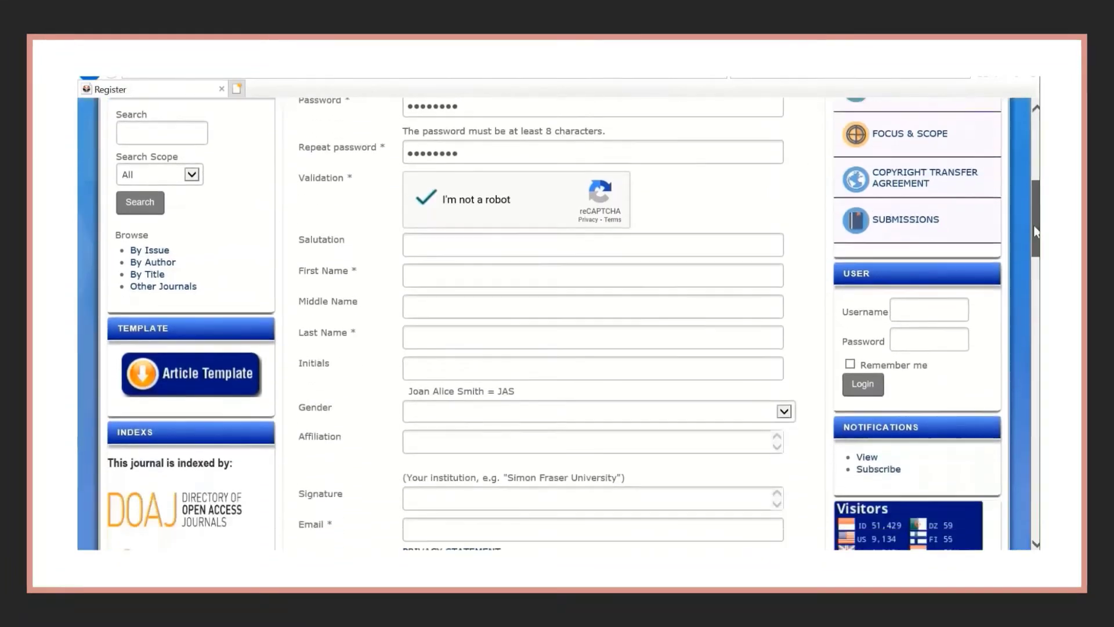
{"action": "left_click", "coordinate": [418, 279]}
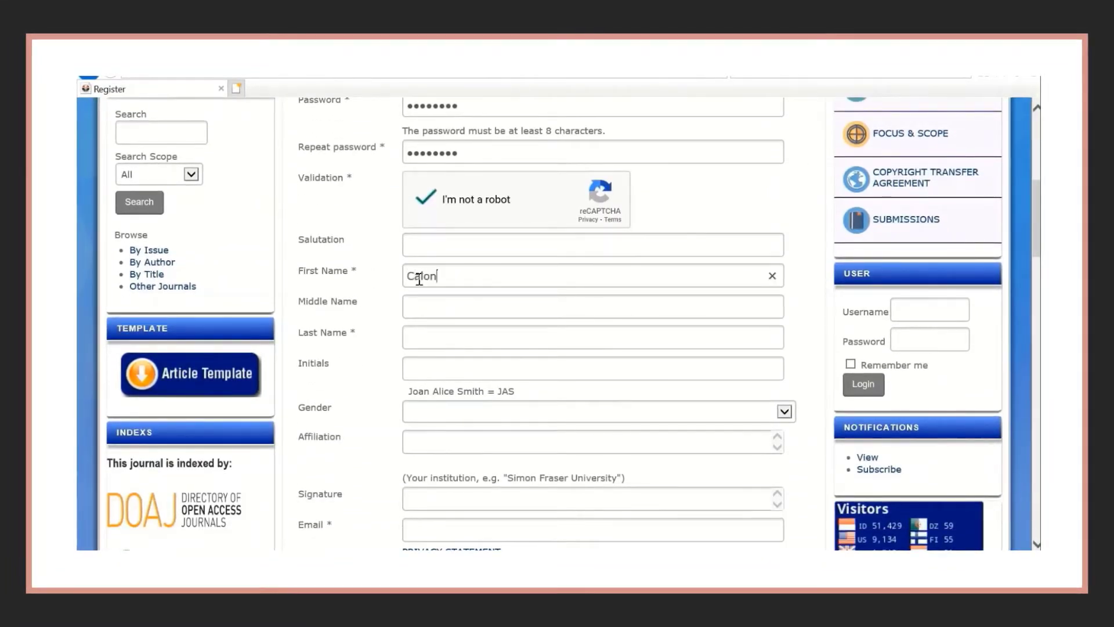
{"action": "key", "text": "Tab"}
{"action": "key", "text": "Tab"}
{"action": "type", "text": "P"}
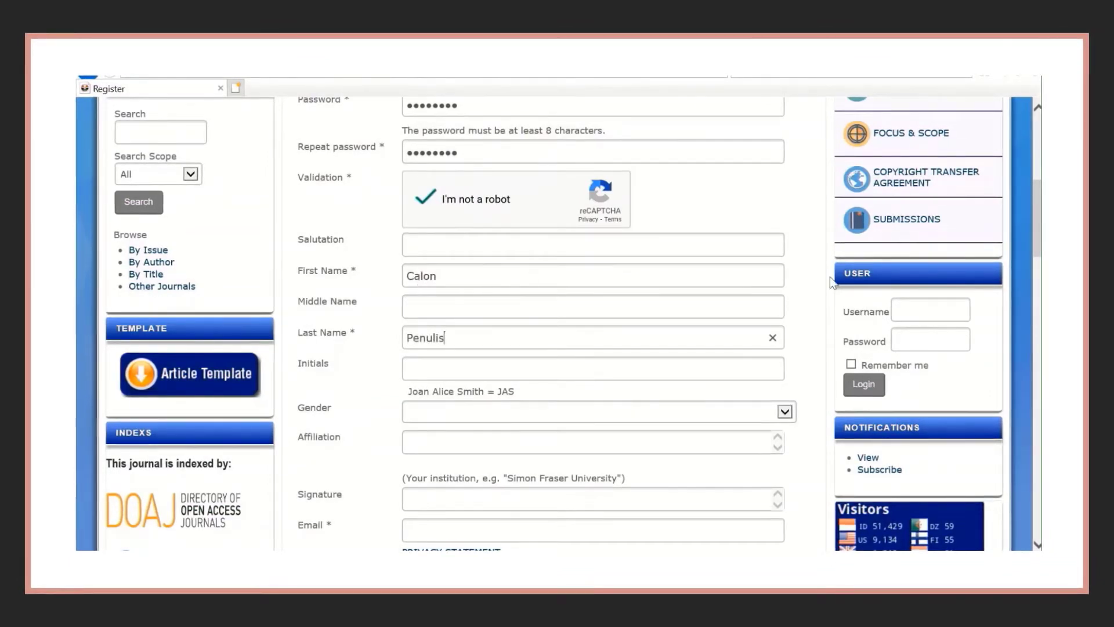
Enter the registrant's e-mail address and repeat it as the e-mail confirmation
{"action": "scroll", "coordinate": [486, 375], "scroll_direction": "down", "scroll_amount": 5}
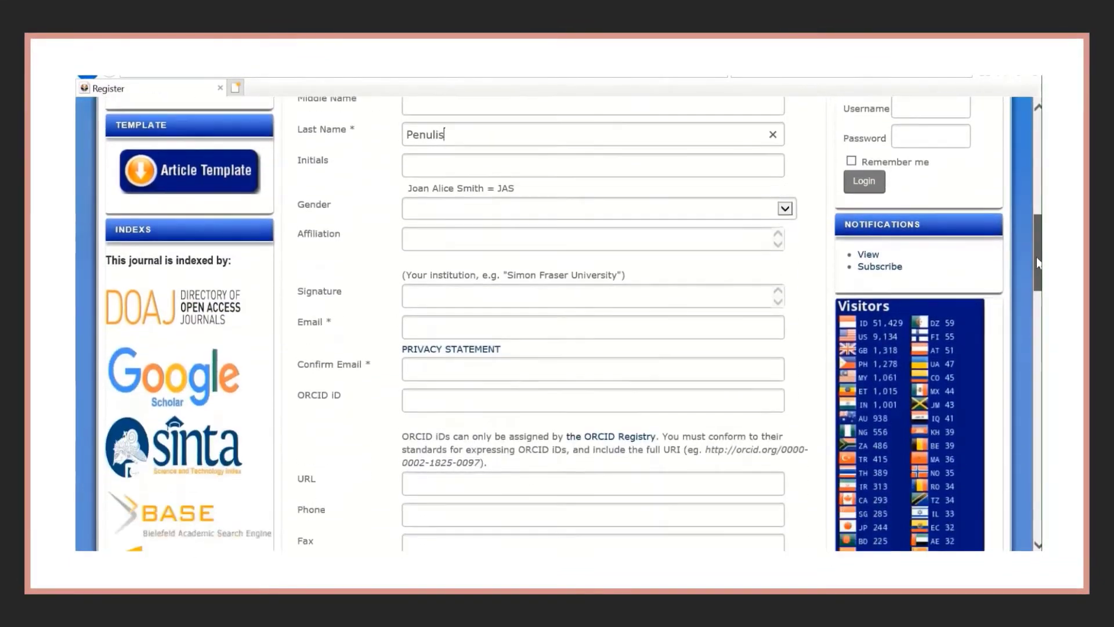
{"action": "left_click", "coordinate": [430, 321]}
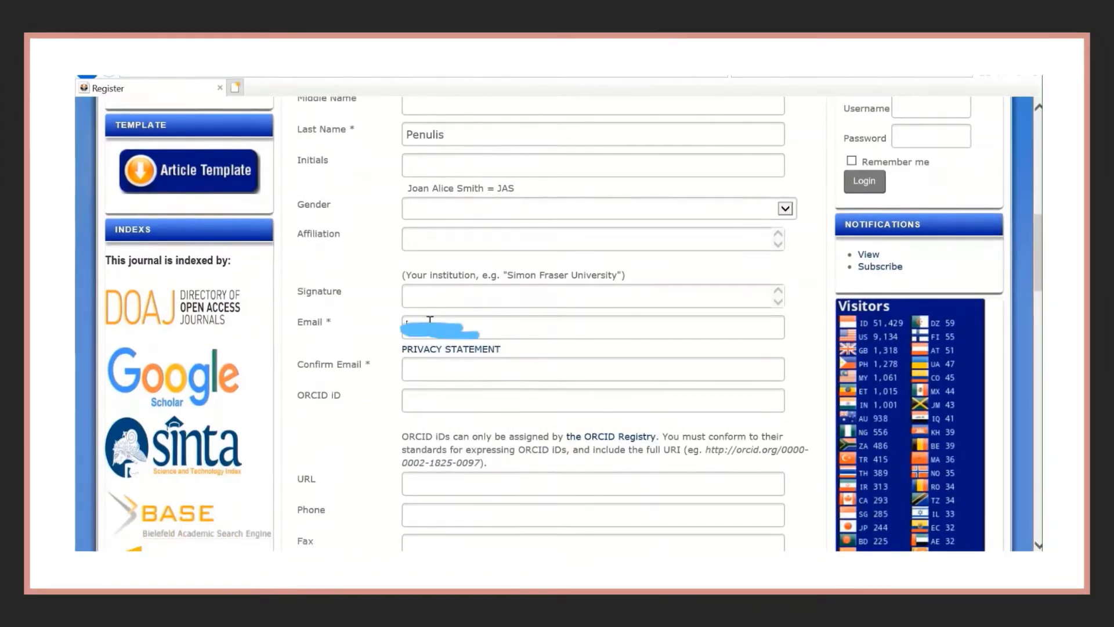
{"action": "type", "text": "ail."}
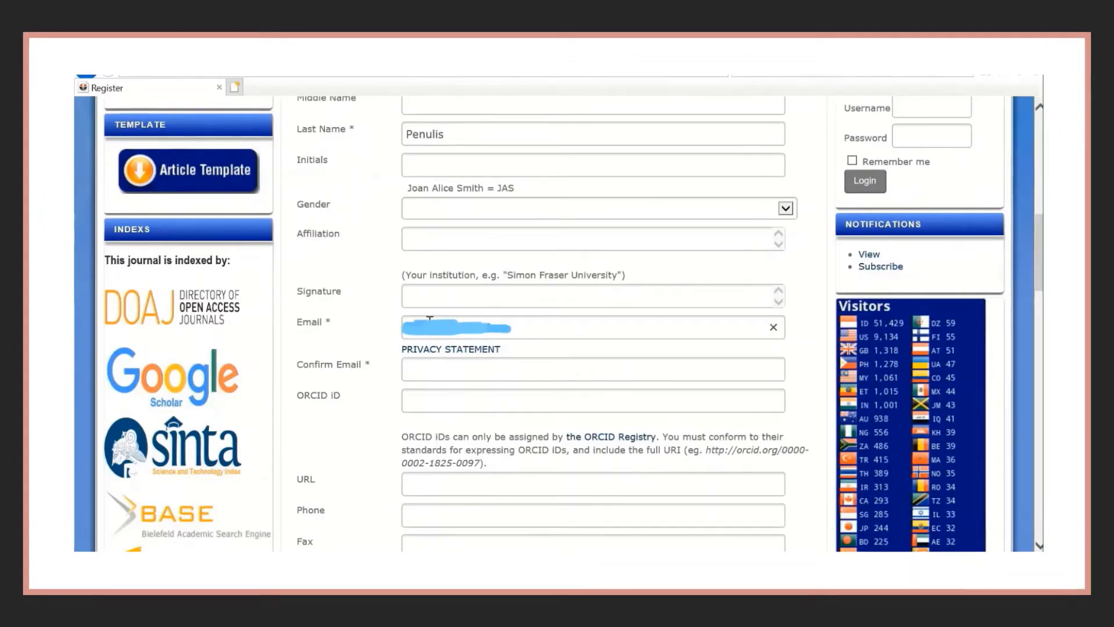
{"action": "type", "text": "com"}
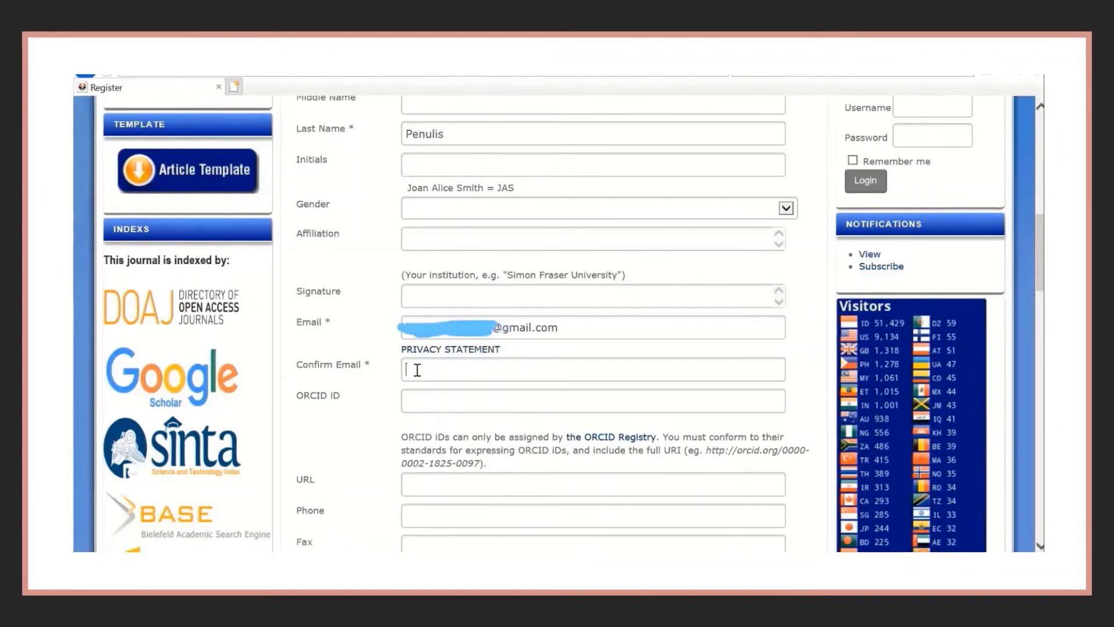
{"action": "key", "text": "ctrl+v"}
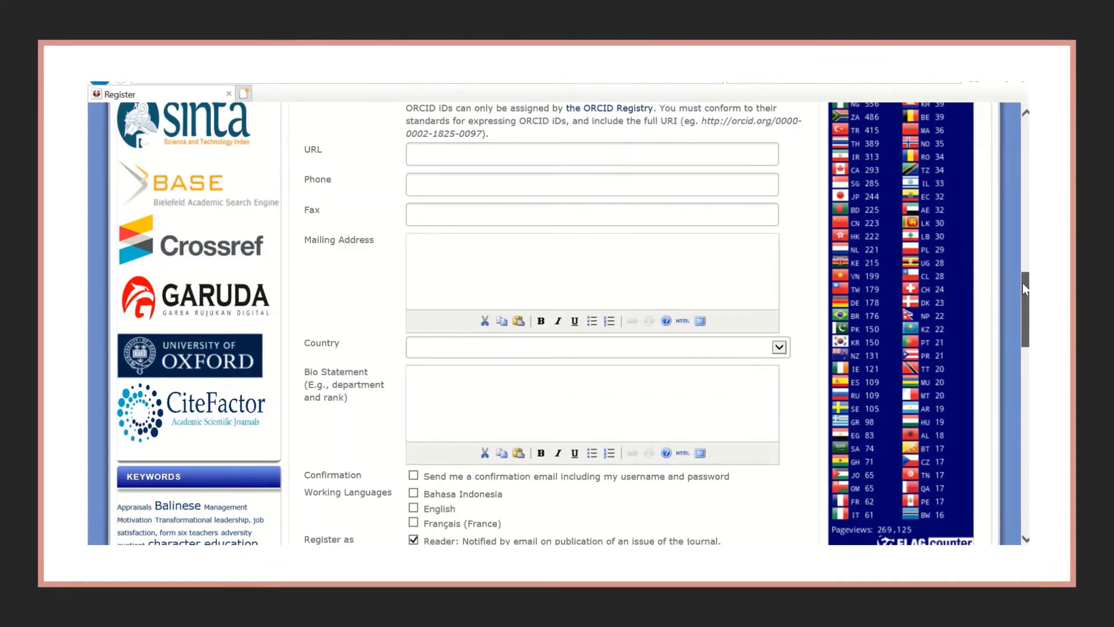
Enable sending a confirmation email that includes the username and password
{"action": "left_click_drag", "start_coordinate": [1024, 289], "coordinate": [1021, 321]}
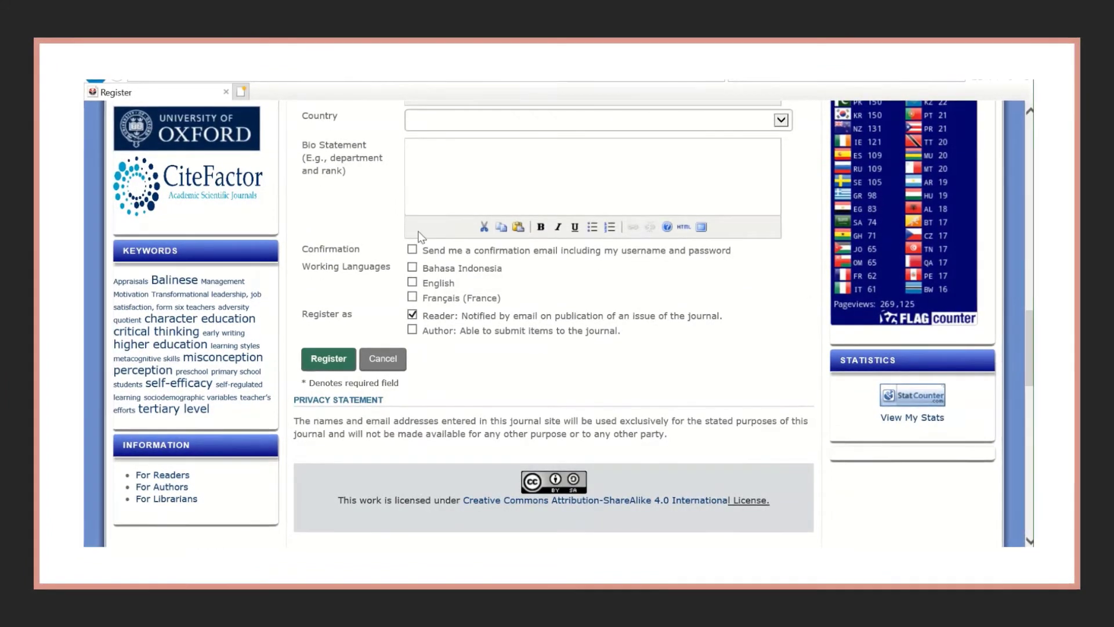
{"action": "left_click_drag", "start_coordinate": [735, 251], "coordinate": [409, 249]}
{"action": "left_click", "coordinate": [412, 249]}
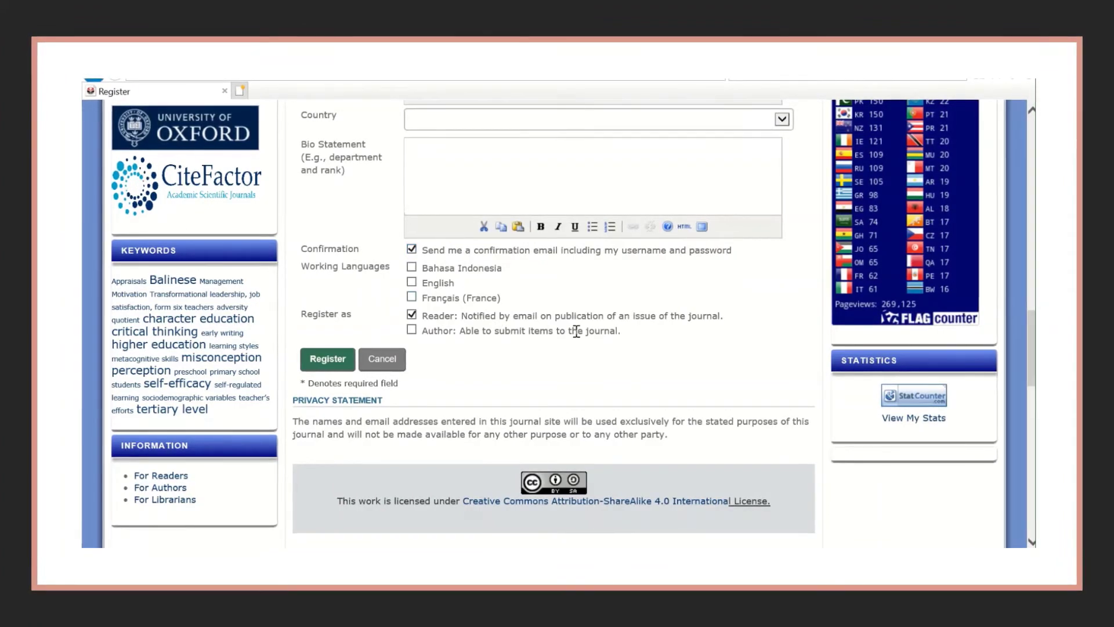
Add the Author role, which allows submitting items to the journal, alongside Reader and submit the registration form
{"action": "left_click_drag", "start_coordinate": [630, 339], "coordinate": [401, 329]}
{"action": "left_click", "coordinate": [434, 342]}
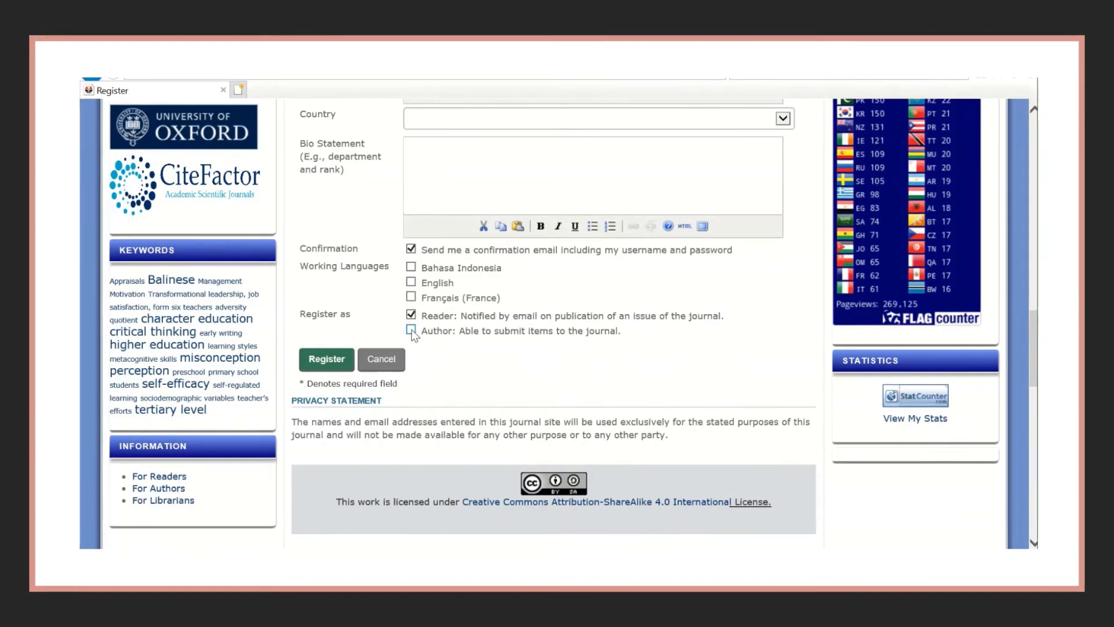
{"action": "left_click", "coordinate": [411, 330]}
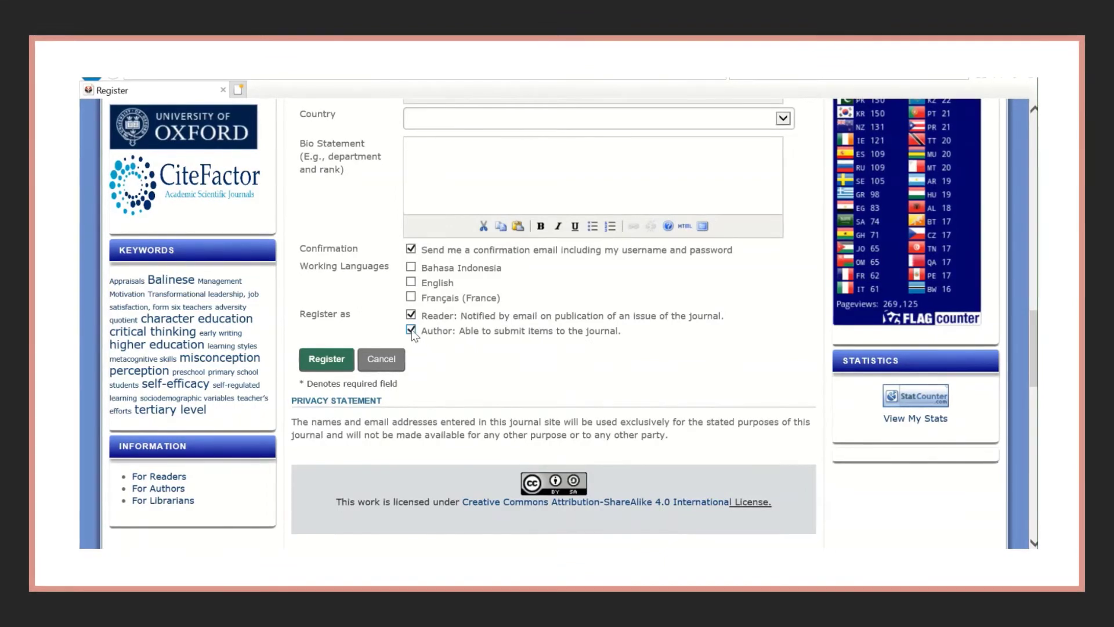
{"action": "left_click", "coordinate": [329, 365]}
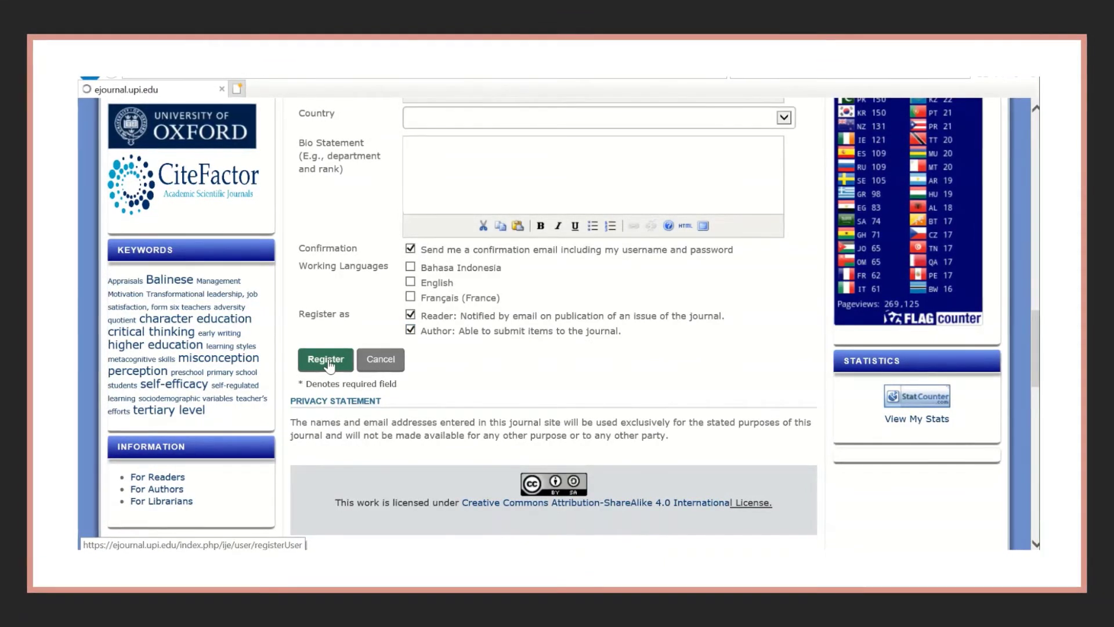